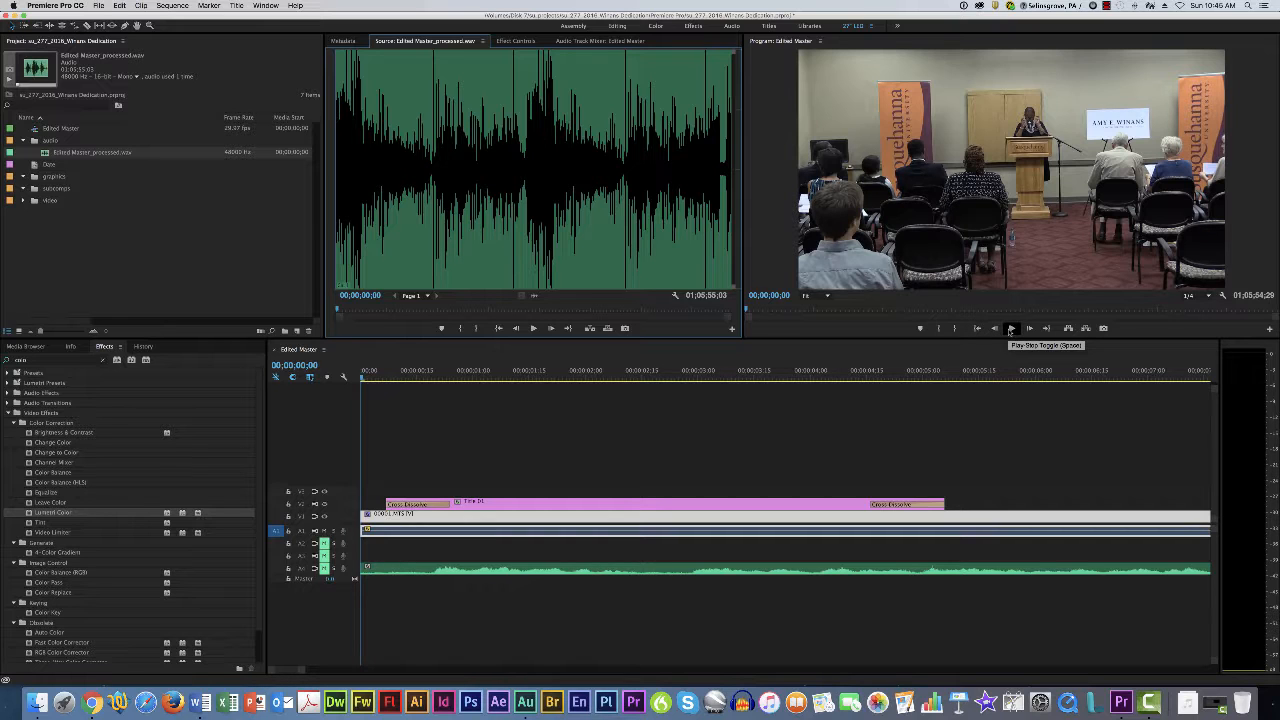
Play the opening of the Edited Master sequence to check its audio level
{"action": "left_click", "coordinate": [1011, 328]}
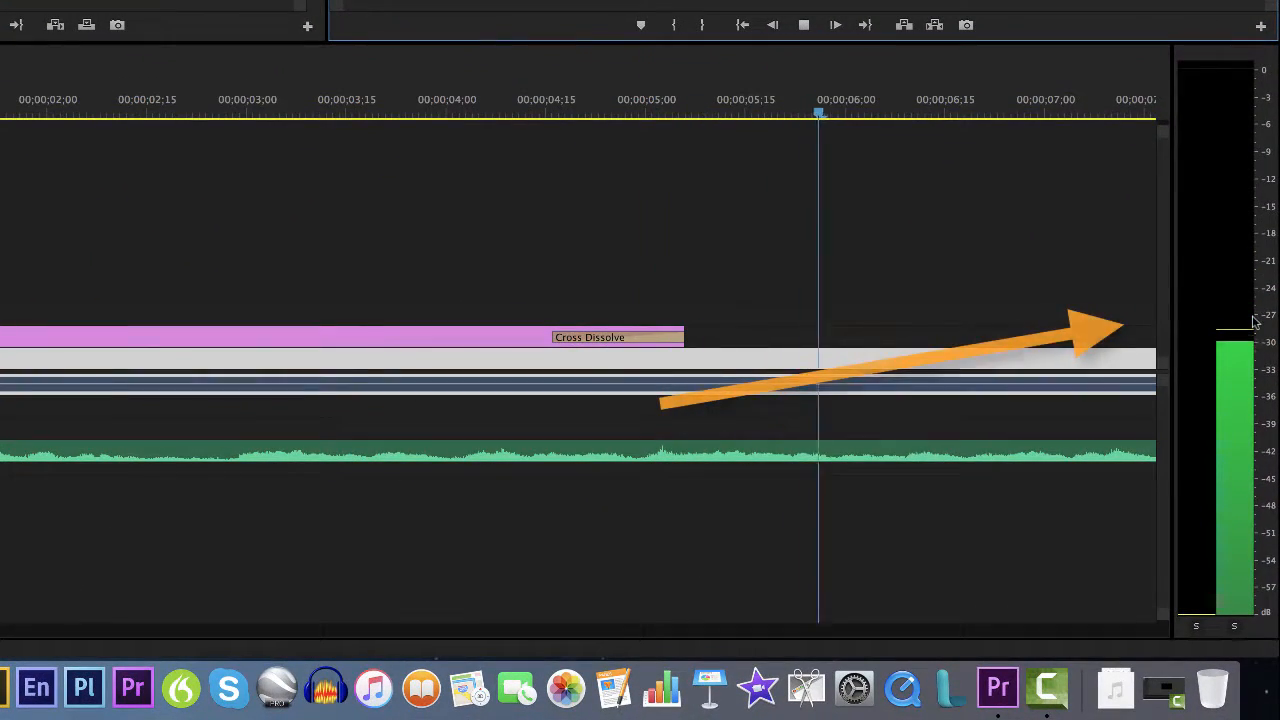
{"action": "left_click", "coordinate": [804, 26]}
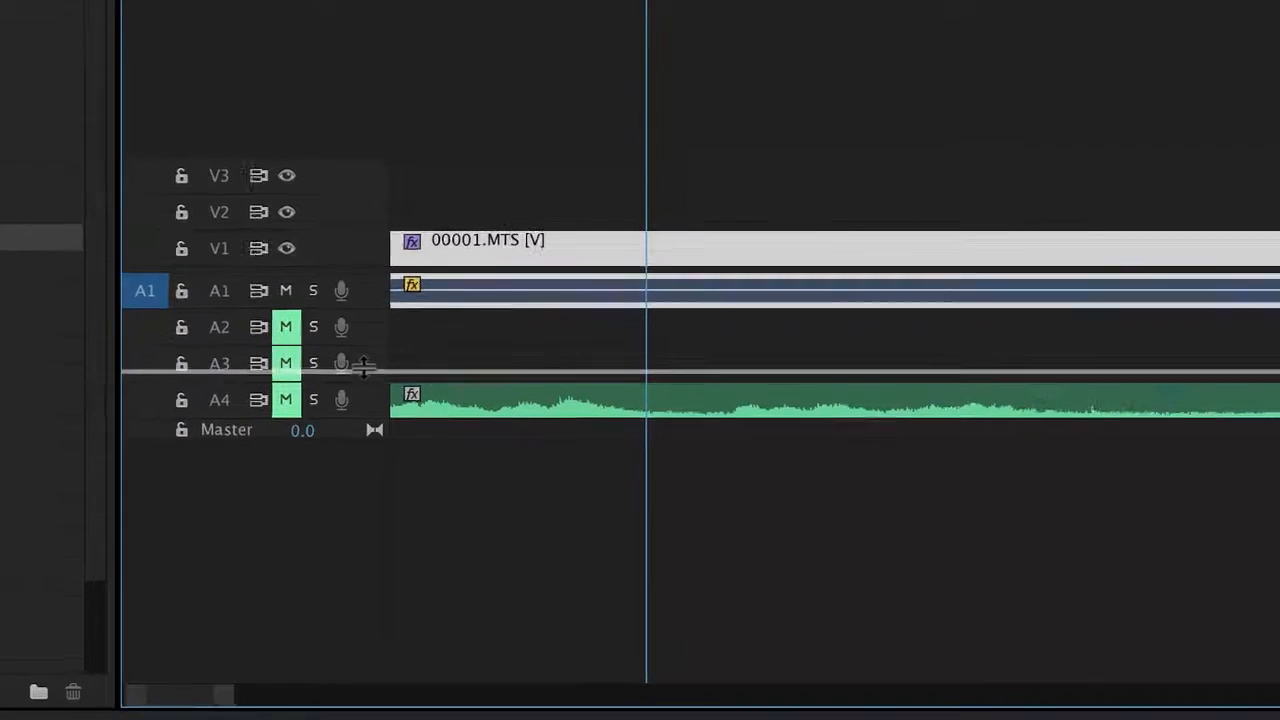
Enlarge the Audio 1 track, raise the 00001.MTS clip's volume line to the top and play the passage to test it
{"action": "left_click_drag", "start_coordinate": [364, 368], "coordinate": [364, 368]}
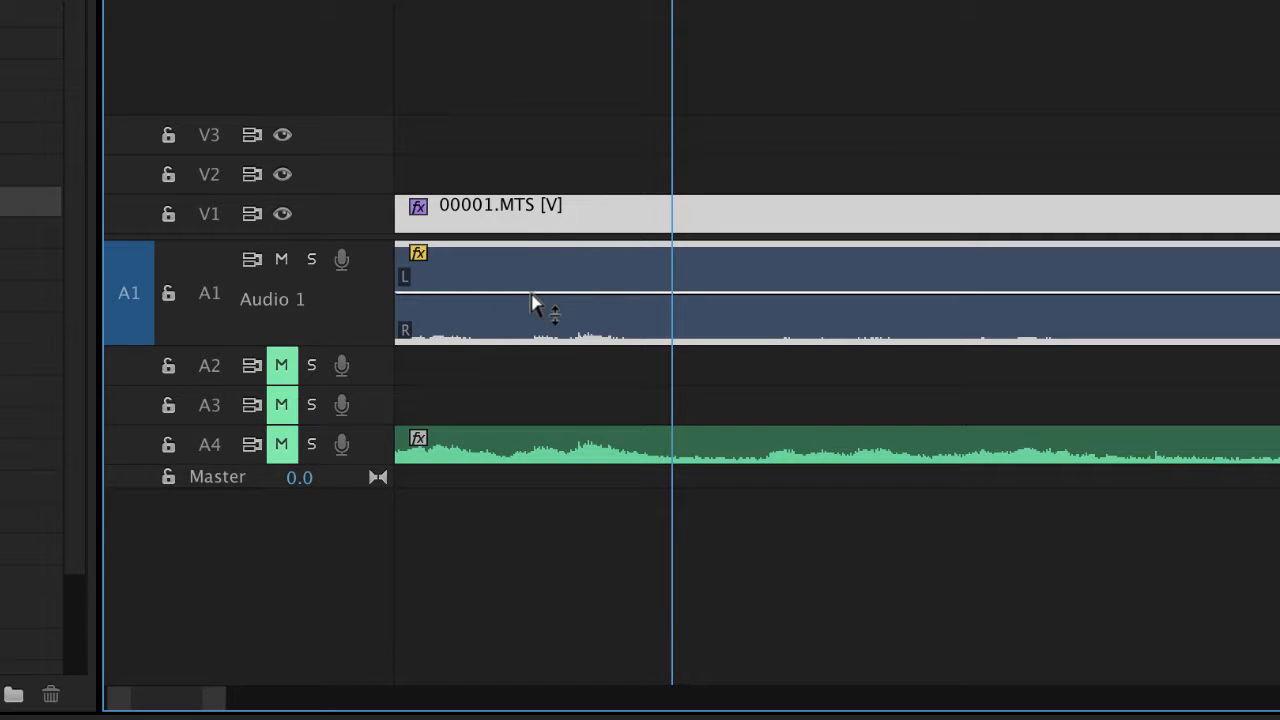
{"action": "left_click_drag", "start_coordinate": [533, 296], "coordinate": [533, 255]}
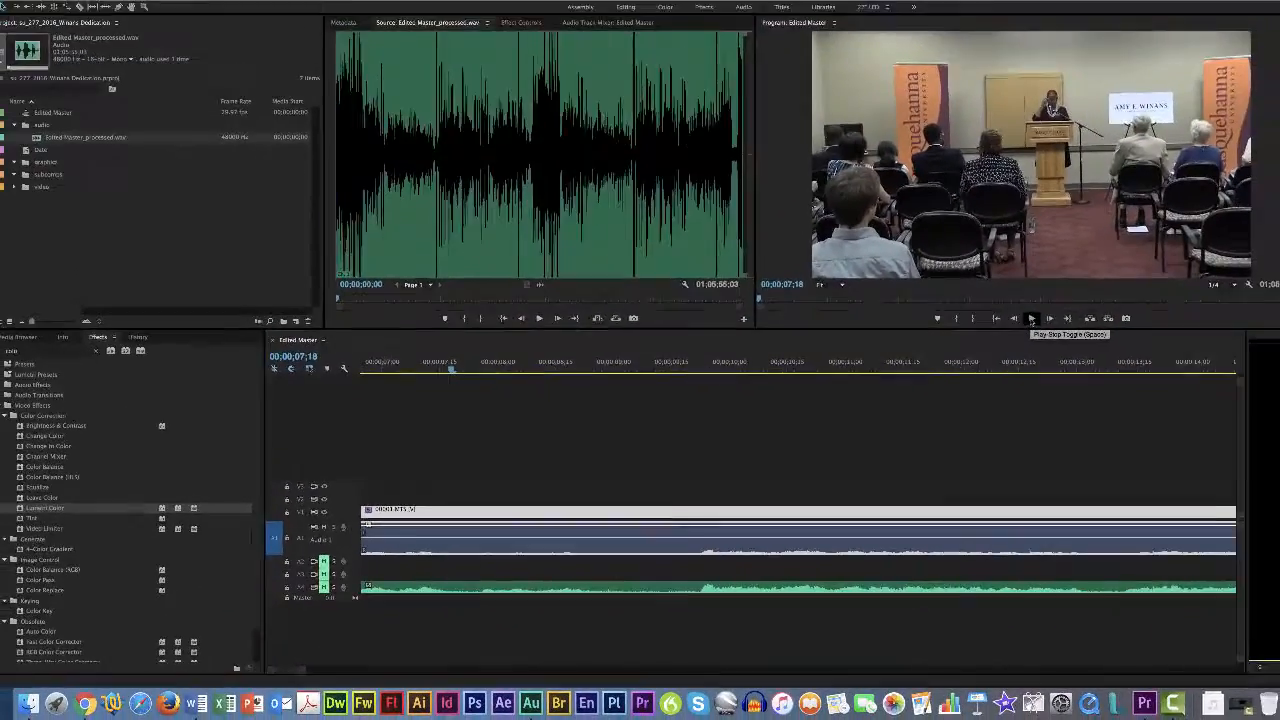
{"action": "left_click", "coordinate": [1012, 328]}
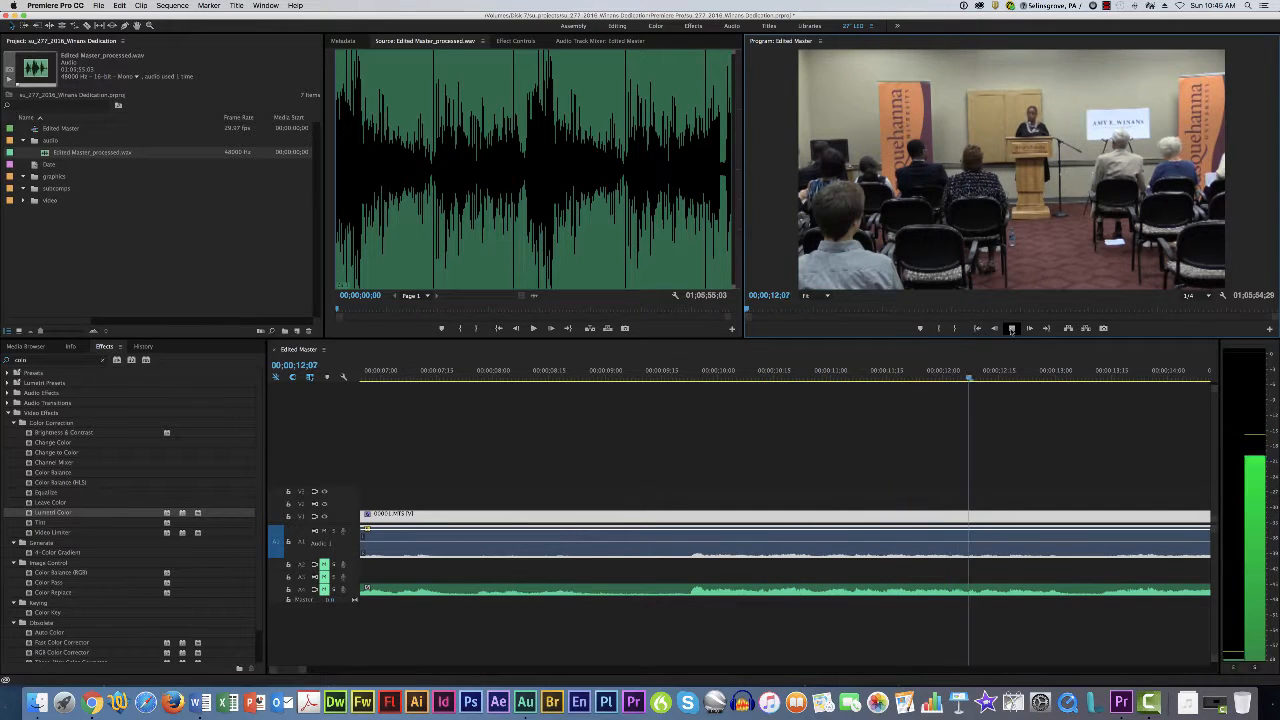
{"action": "left_click", "coordinate": [1010, 330]}
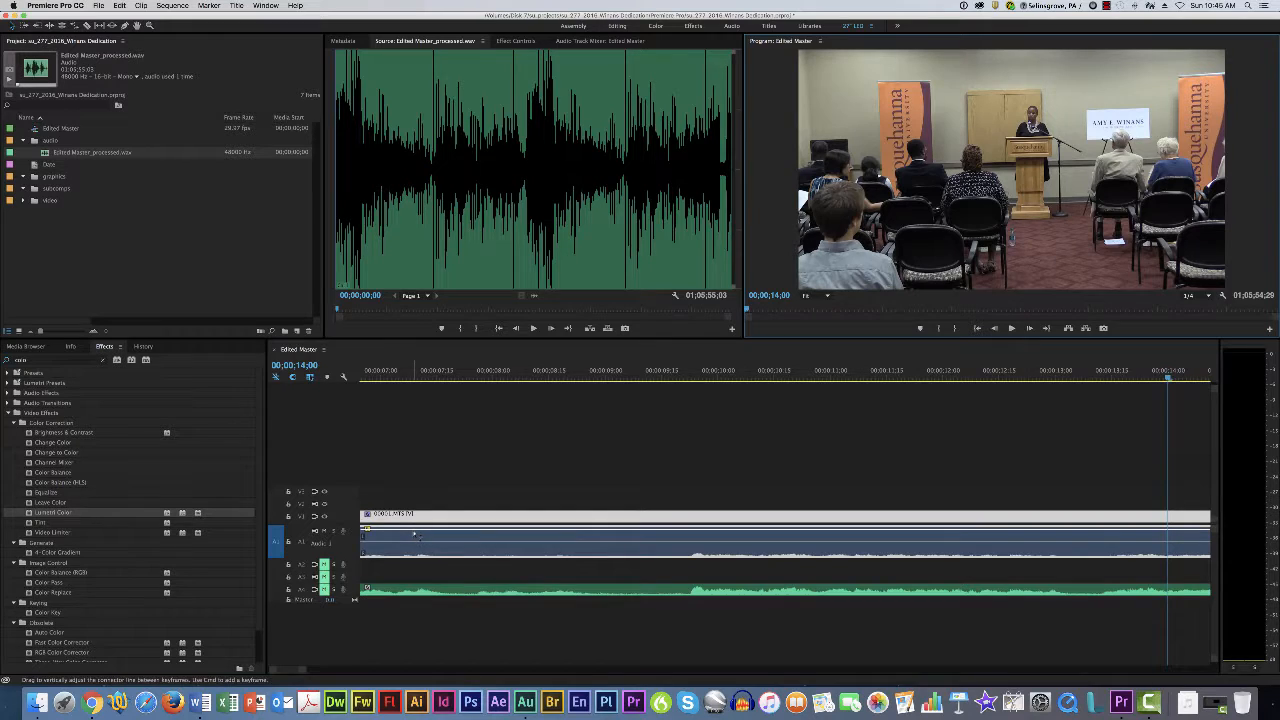
{"action": "left_click_drag", "start_coordinate": [414, 533], "coordinate": [344, 531]}
{"action": "left_click", "coordinate": [387, 450]}
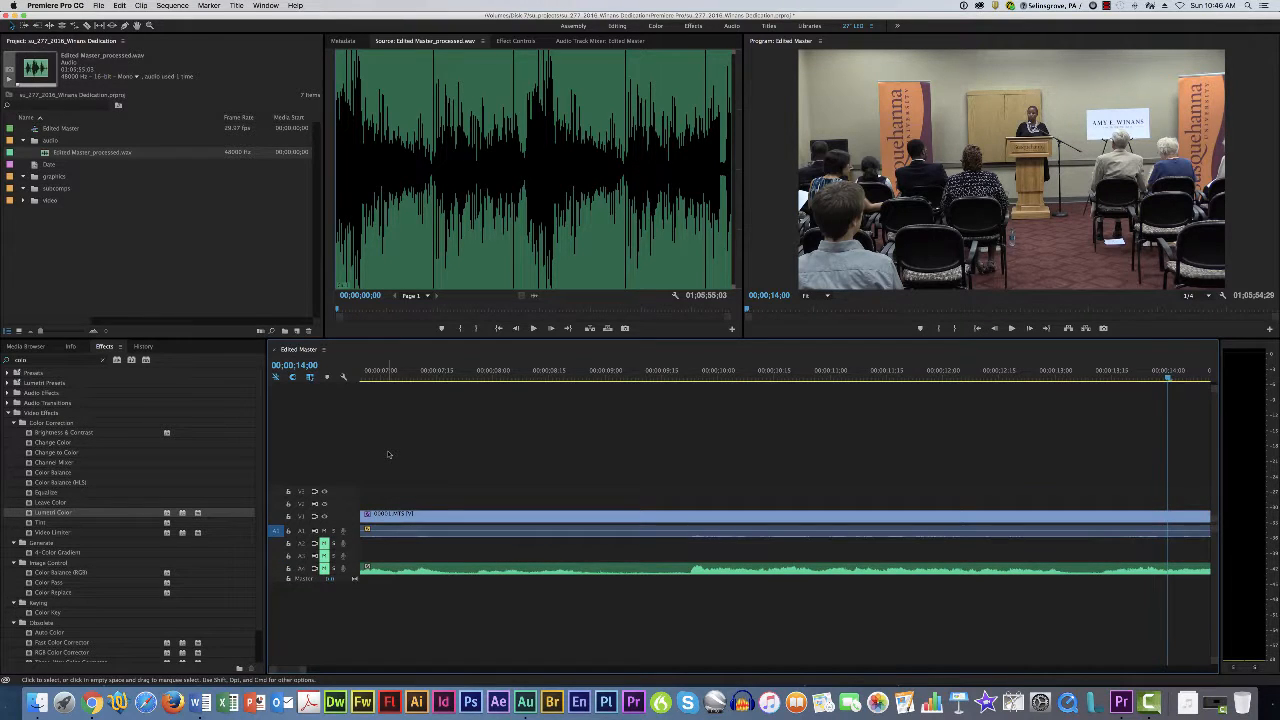
Check the start and the end of the Edited Master sequence on the timeline
{"action": "left_click", "coordinate": [388, 375]}
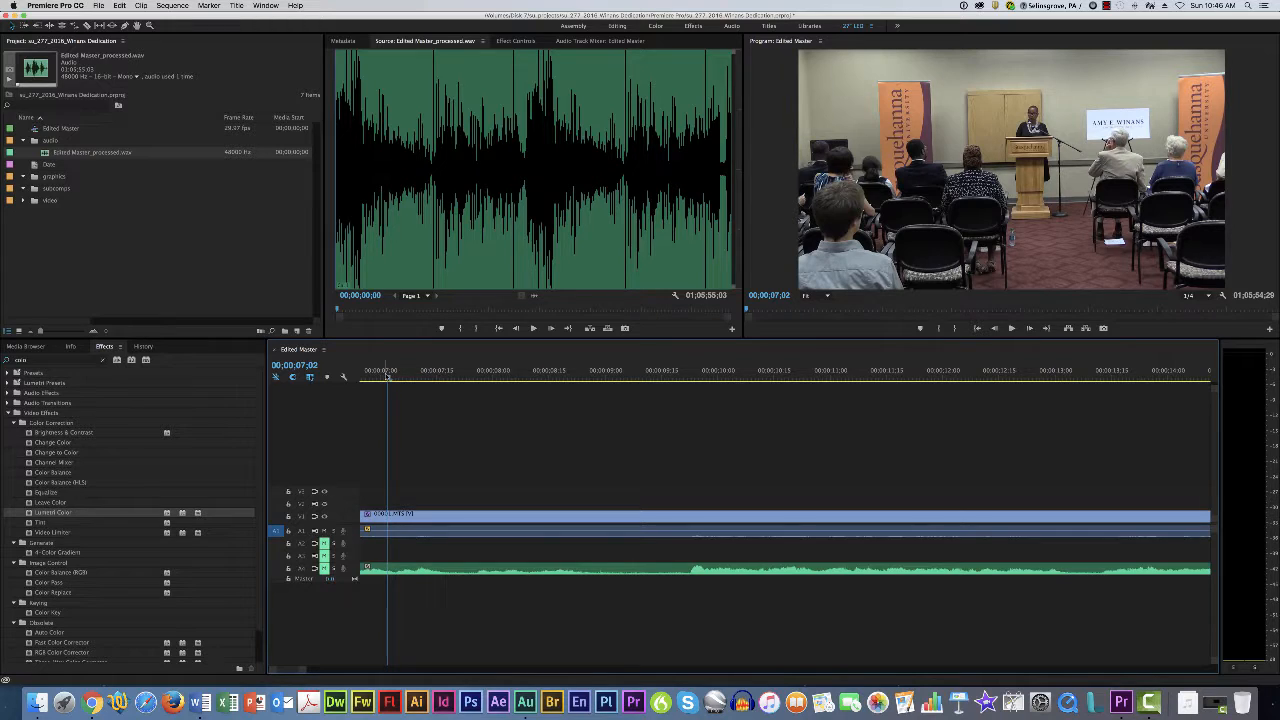
{"action": "key", "text": "Home"}
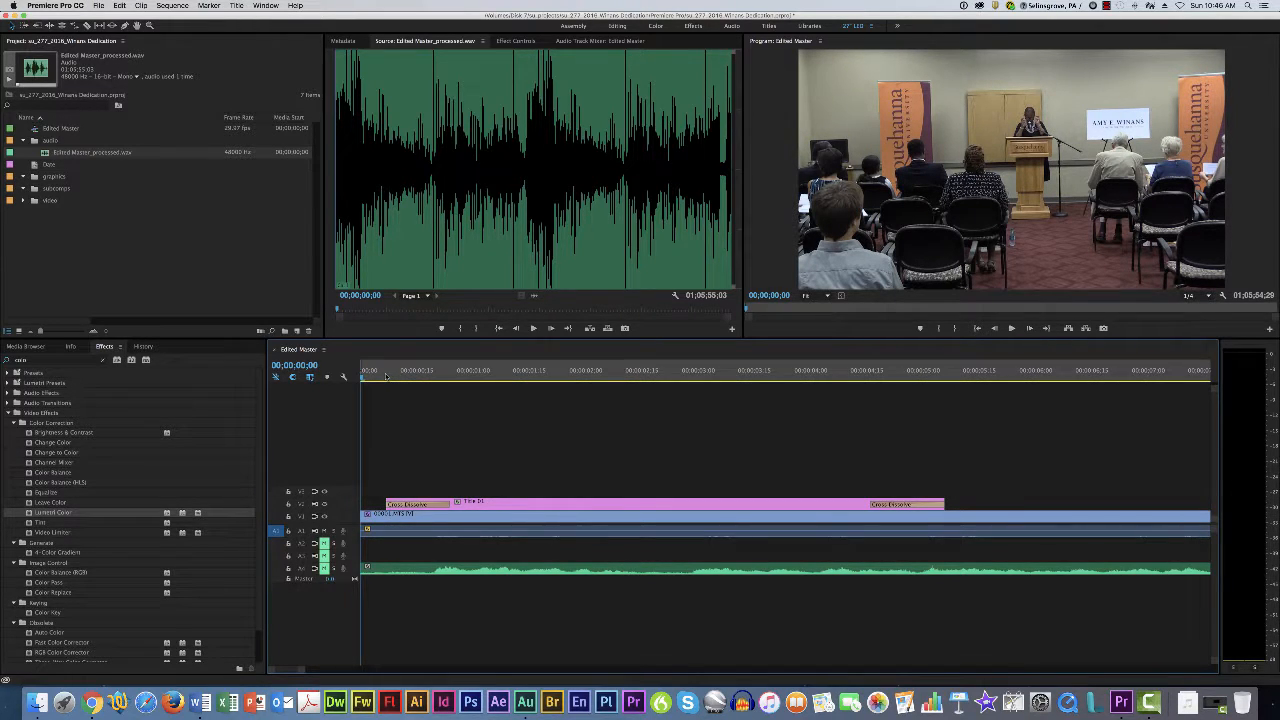
{"action": "key", "text": "End"}
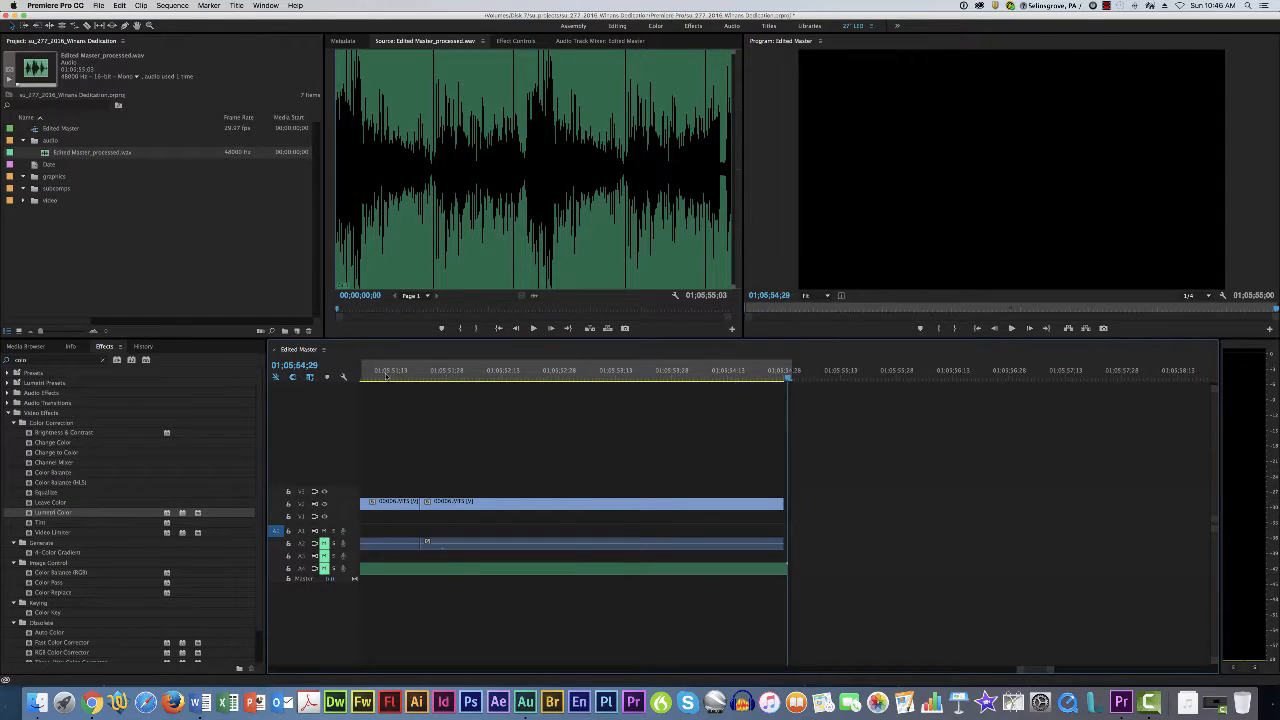
{"action": "scroll", "coordinate": [284, 346], "scroll_direction": "up", "scroll_amount": 2}
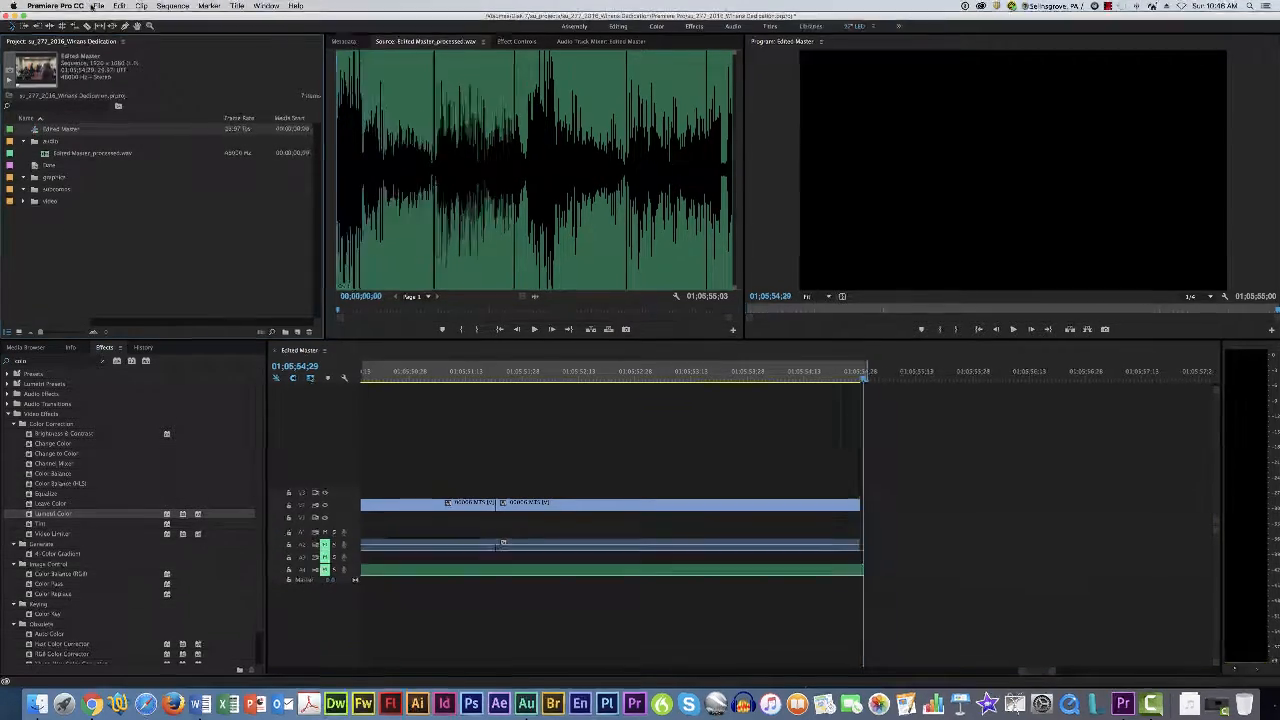
Open the media export settings for the Edited Master sequence and review the formats, keeping AIFF
{"action": "left_click", "coordinate": [99, 5]}
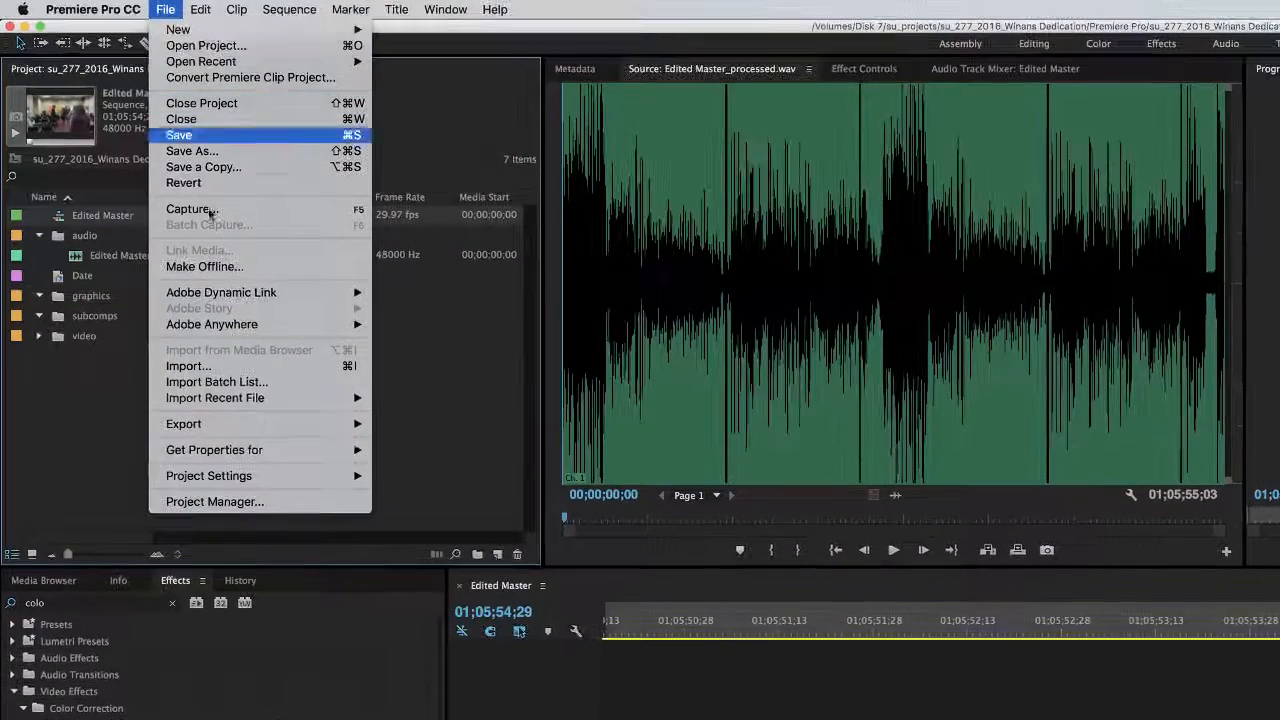
{"action": "mouse_move", "coordinate": [240, 426]}
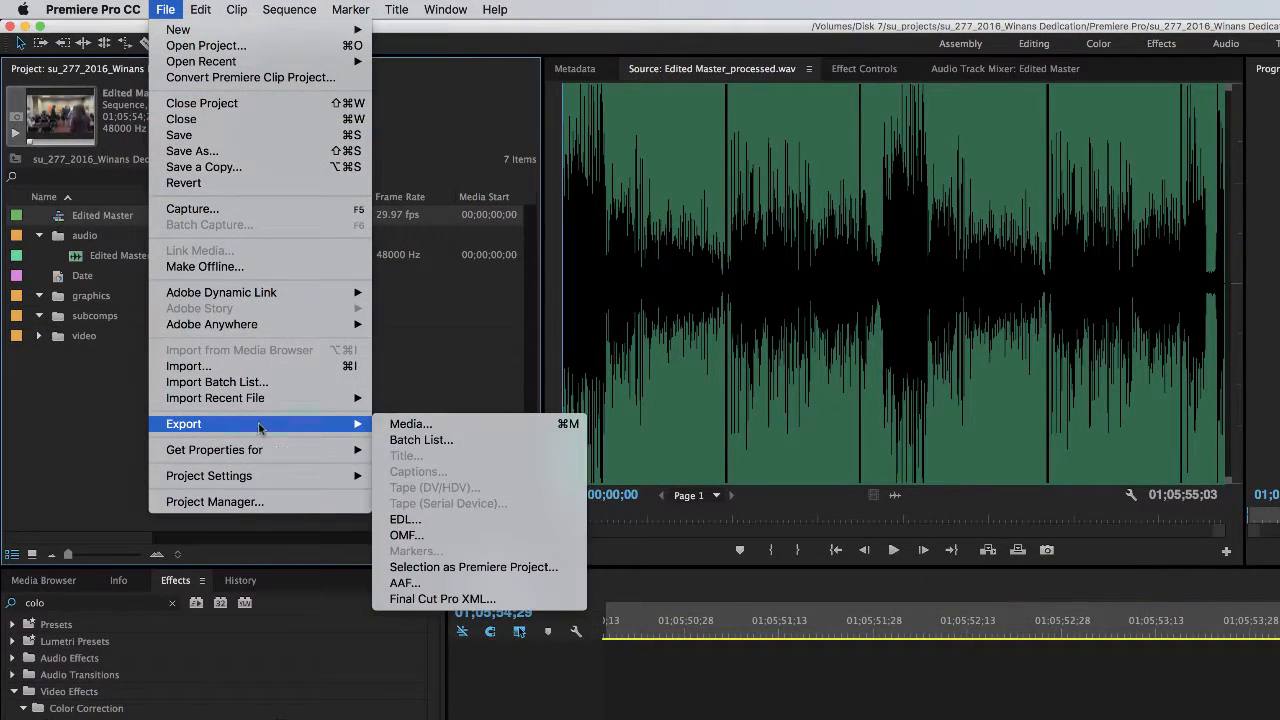
{"action": "left_click", "coordinate": [408, 426]}
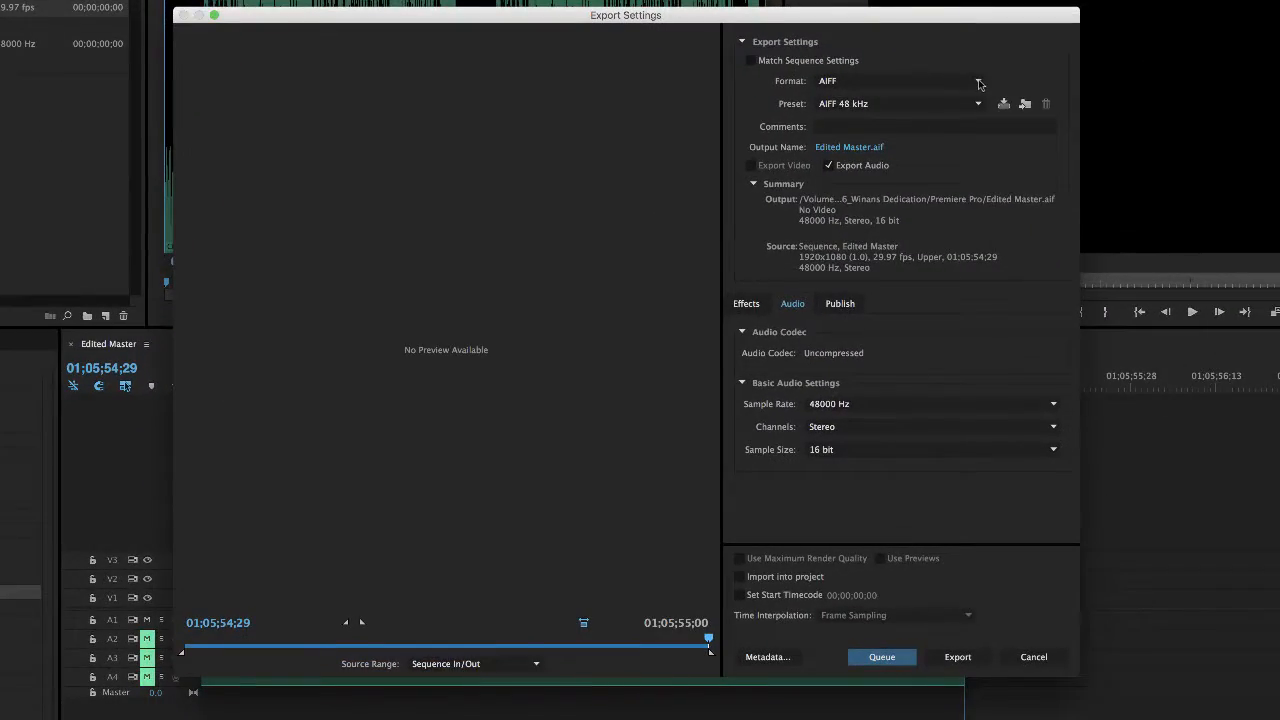
{"action": "left_click", "coordinate": [972, 82]}
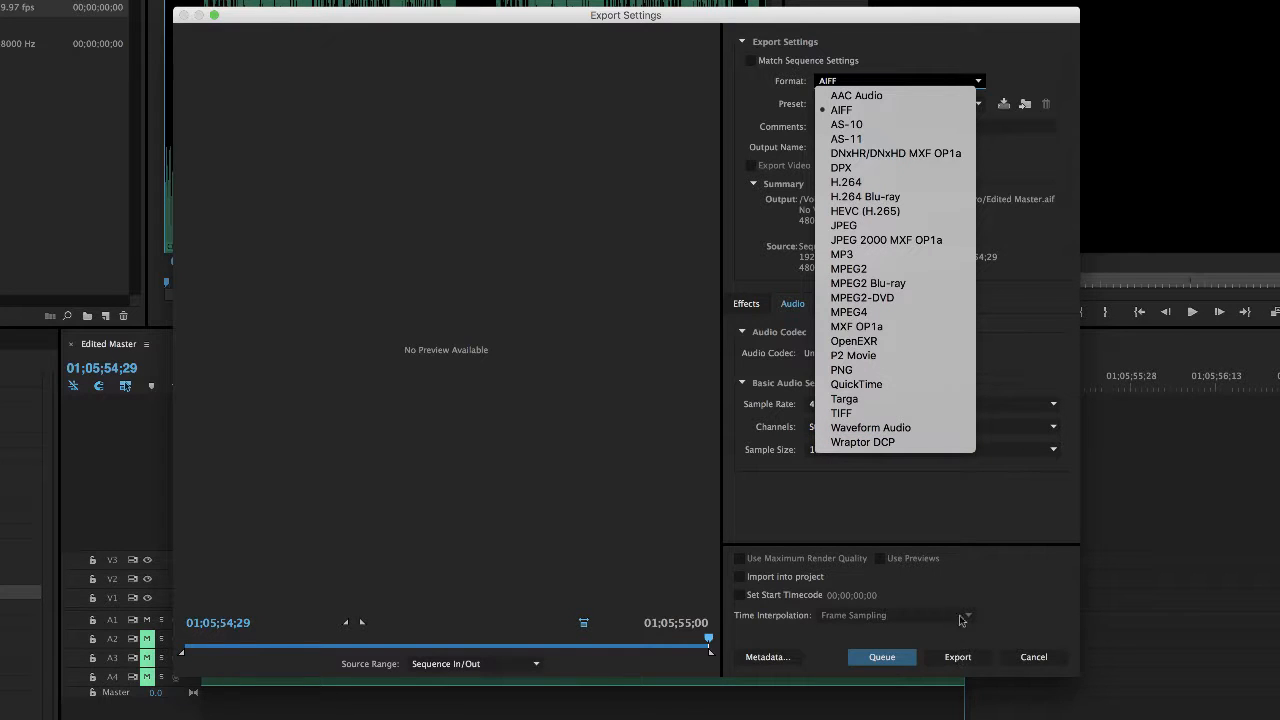
{"action": "left_click", "coordinate": [983, 530]}
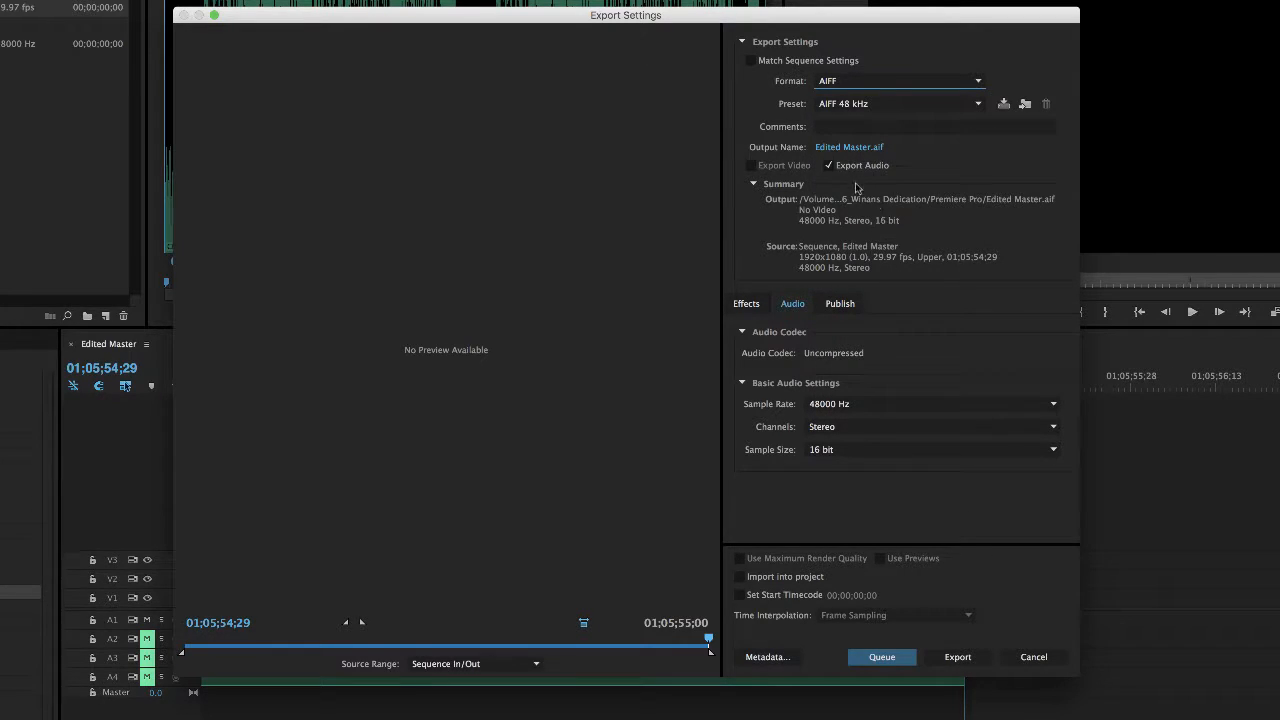
Set the export's output location to the project's Audio folder and widen the file name column
{"action": "left_click", "coordinate": [872, 150]}
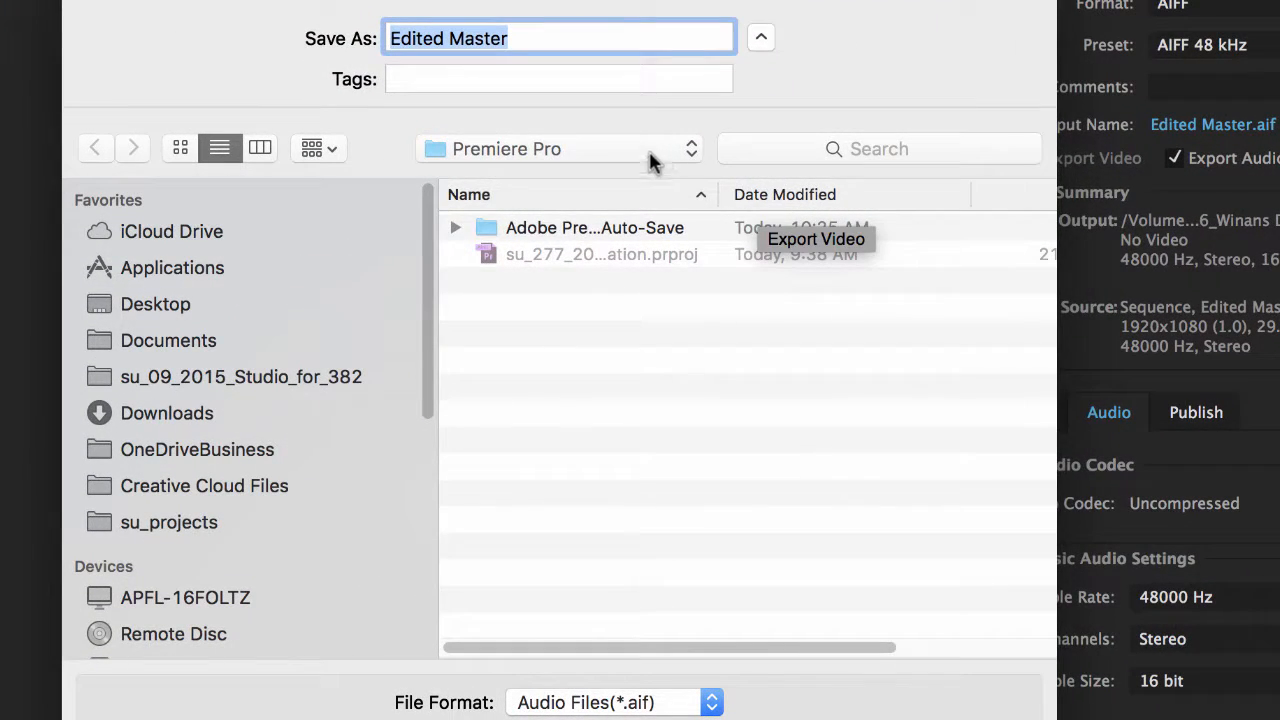
{"action": "left_click", "coordinate": [571, 152]}
{"action": "left_click", "coordinate": [548, 178]}
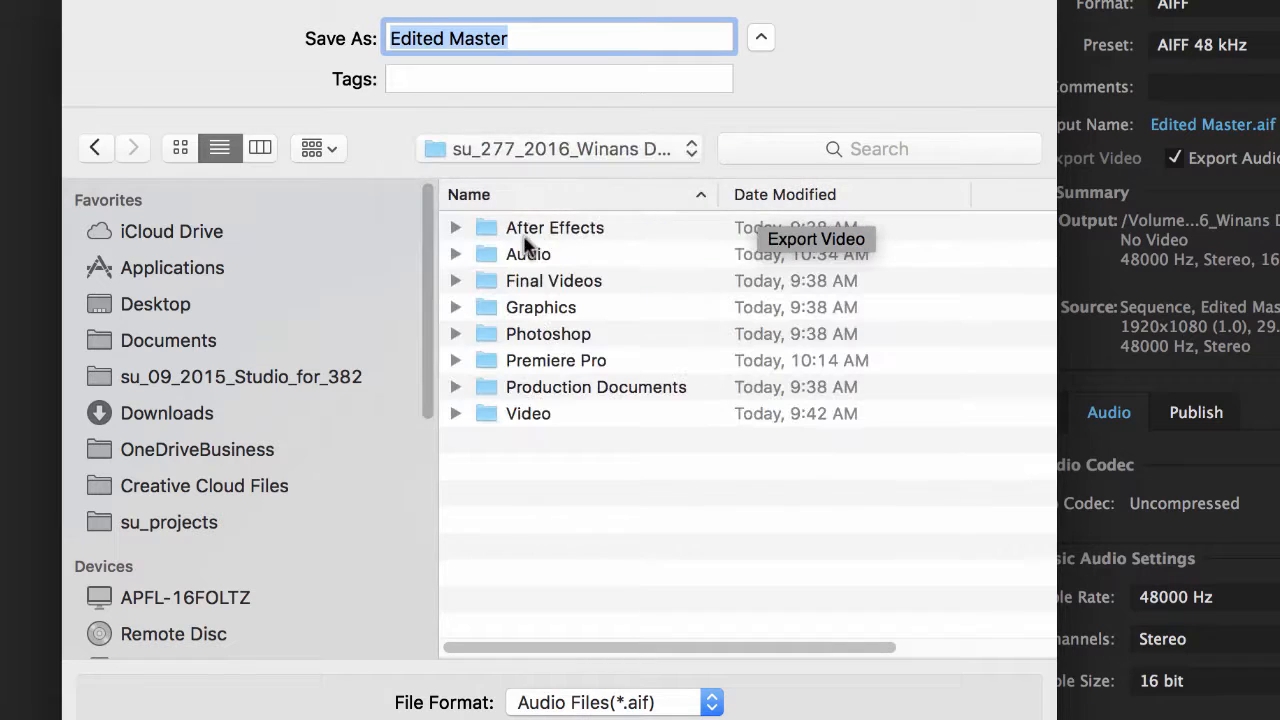
{"action": "double_click", "coordinate": [485, 258]}
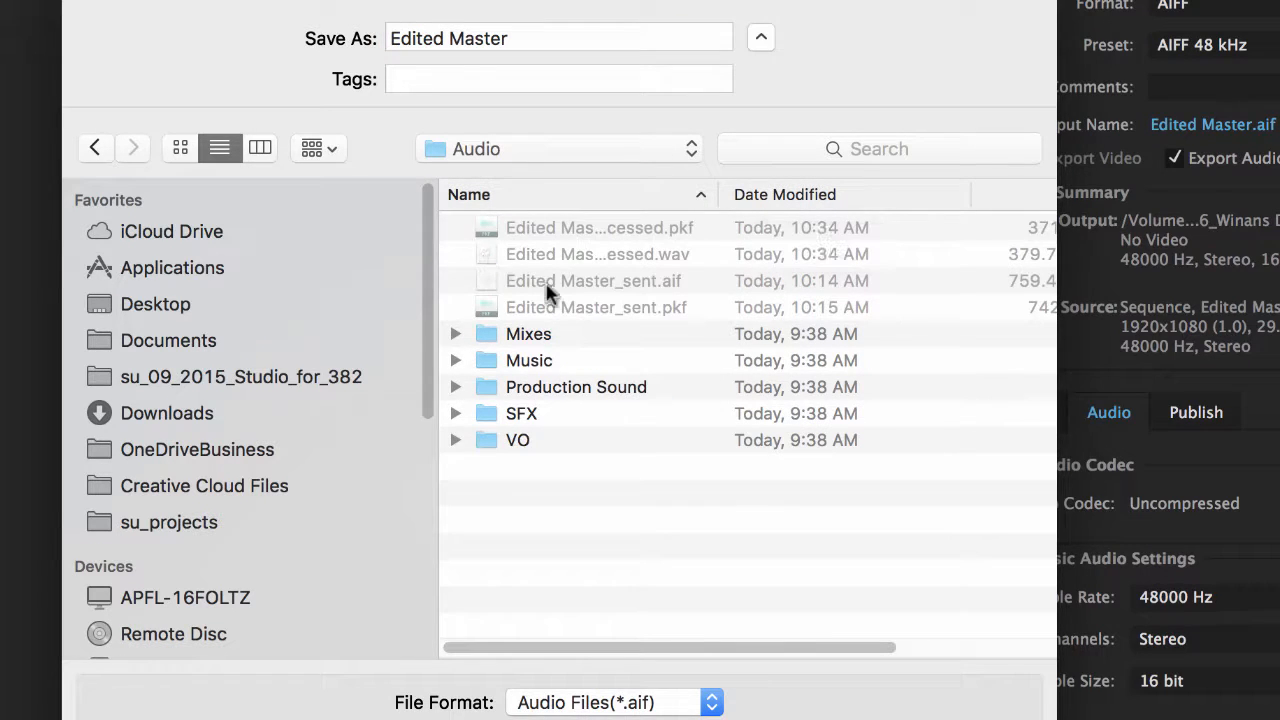
{"action": "left_click_drag", "start_coordinate": [718, 194], "coordinate": [924, 193]}
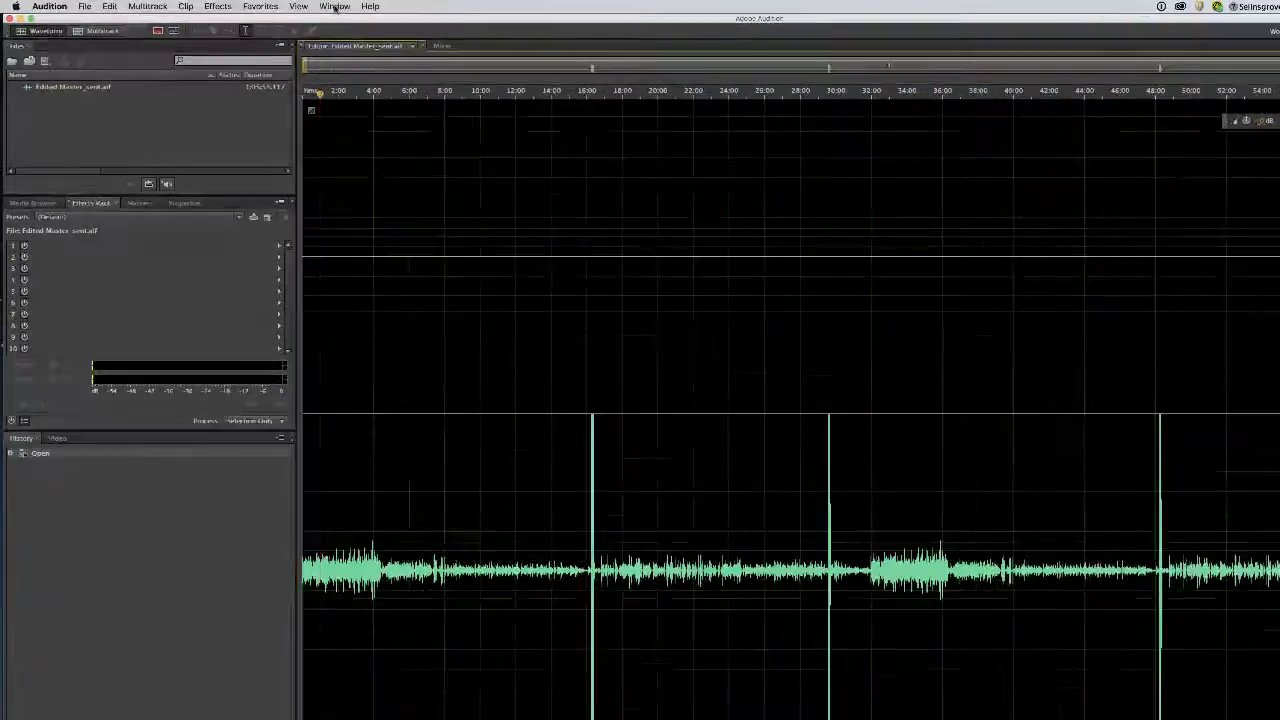
Switch to Adobe Audition with Edited Master_sent.aif open and check that the Default workspace is active
{"action": "left_click", "coordinate": [278, 5]}
{"action": "mouse_move", "coordinate": [300, 17]}
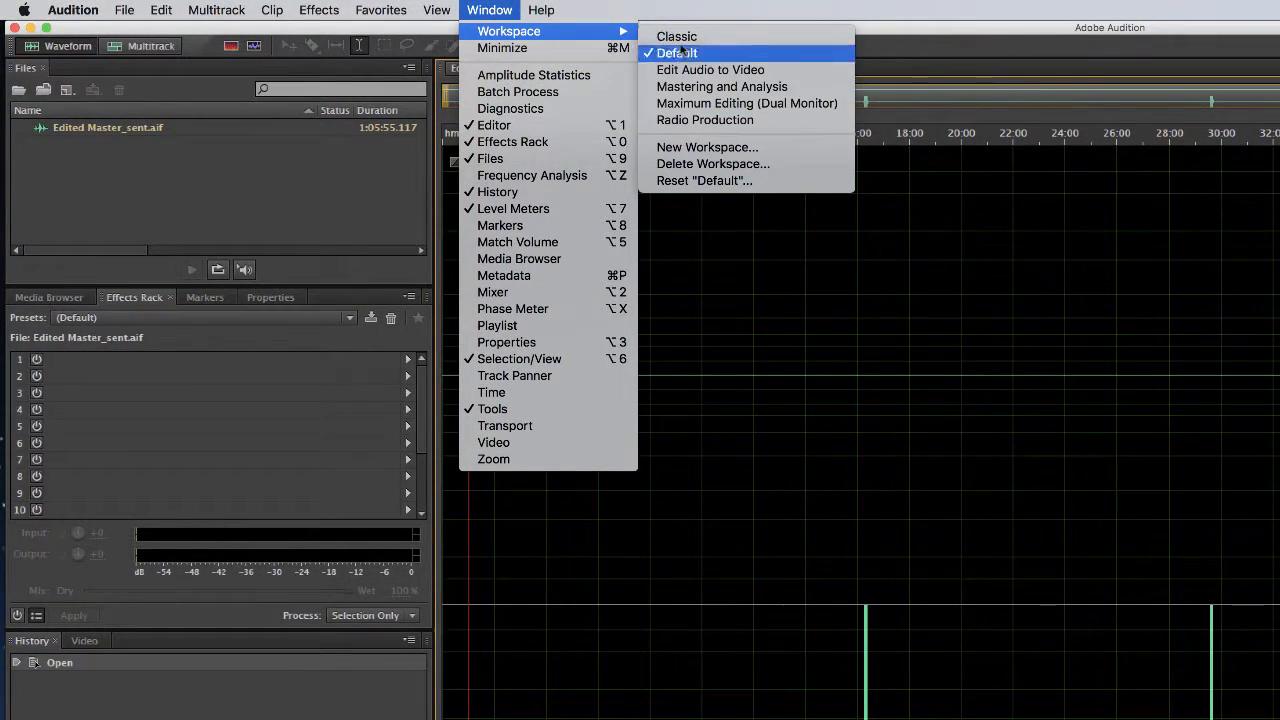
{"action": "left_click", "coordinate": [154, 195]}
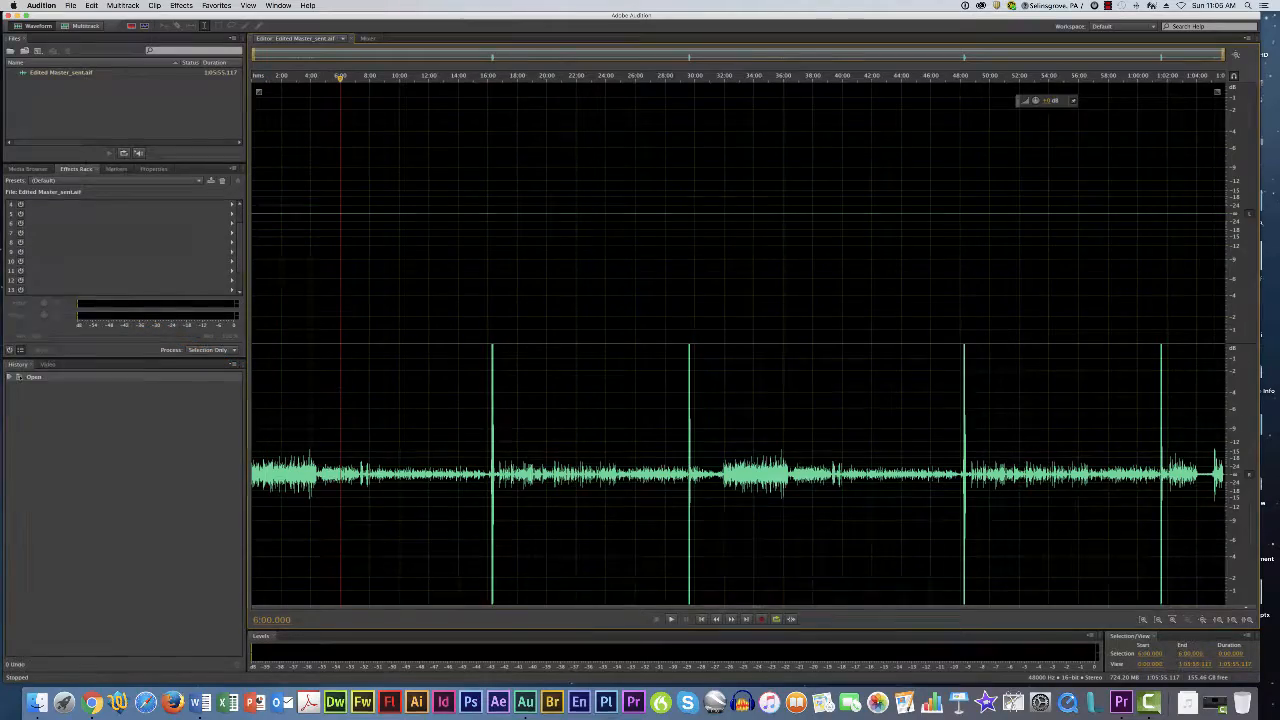
Extract the channels of Edited Master_sent.aif to separate mono files
{"action": "right_click", "coordinate": [337, 394]}
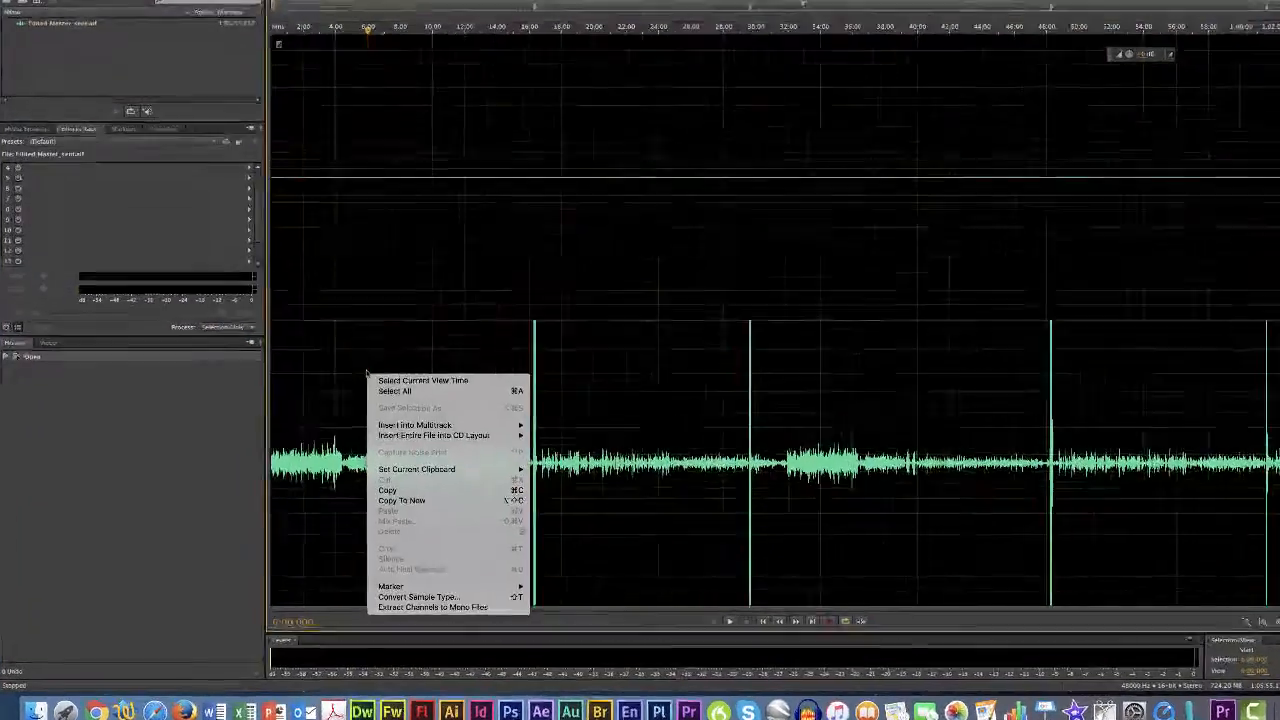
{"action": "key", "text": "ctrl+c"}
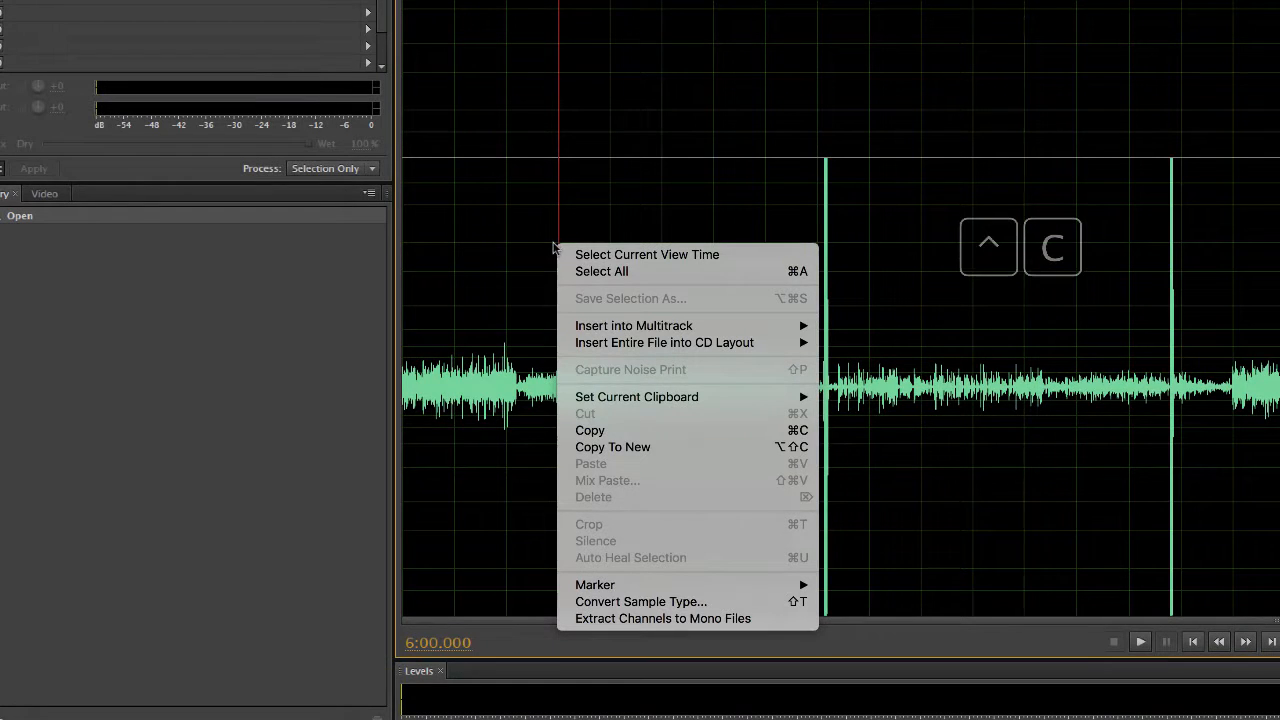
{"action": "left_click", "coordinate": [660, 620]}
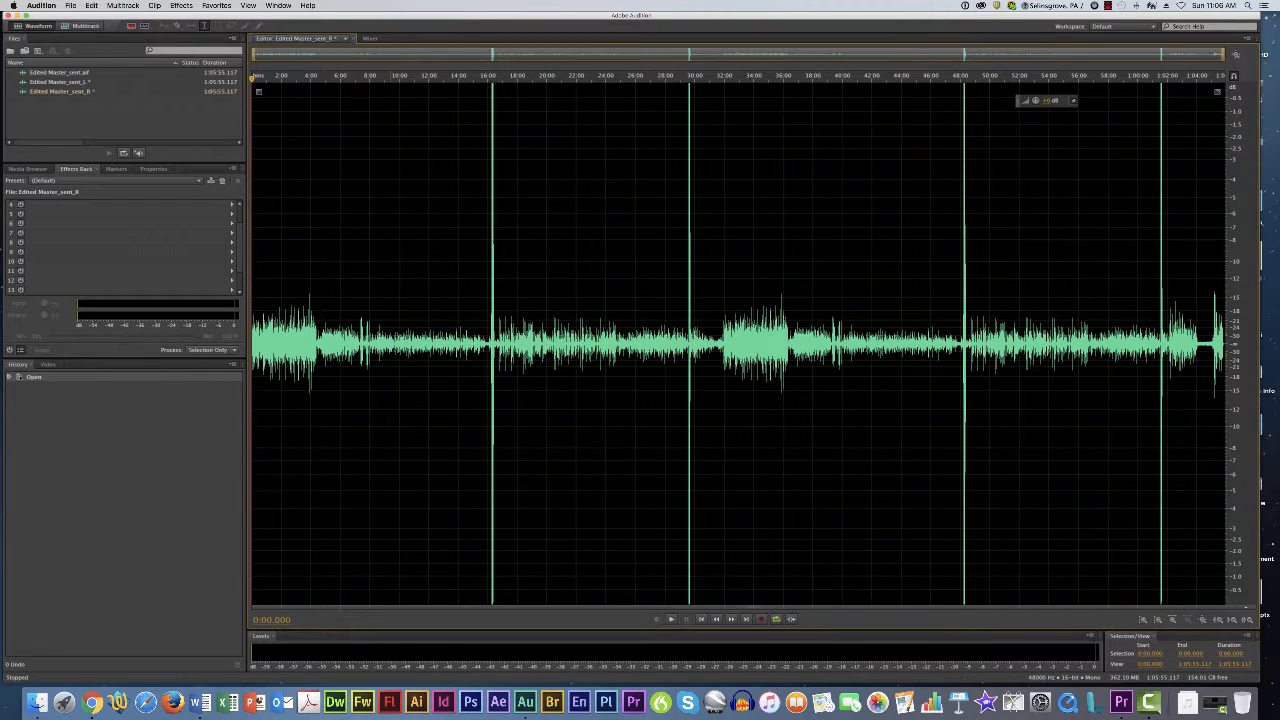
Play the start of the right-channel mono file and look through the effects rack presets
{"action": "key", "text": "space"}
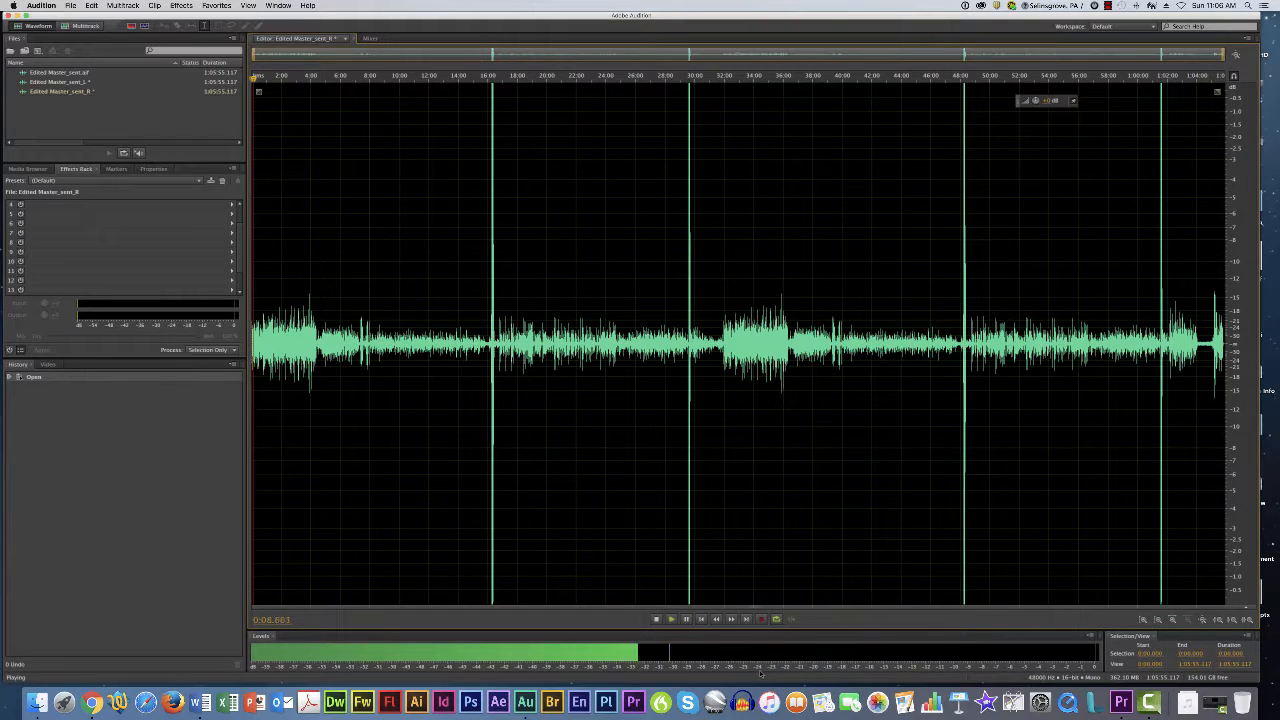
{"action": "key", "text": "space"}
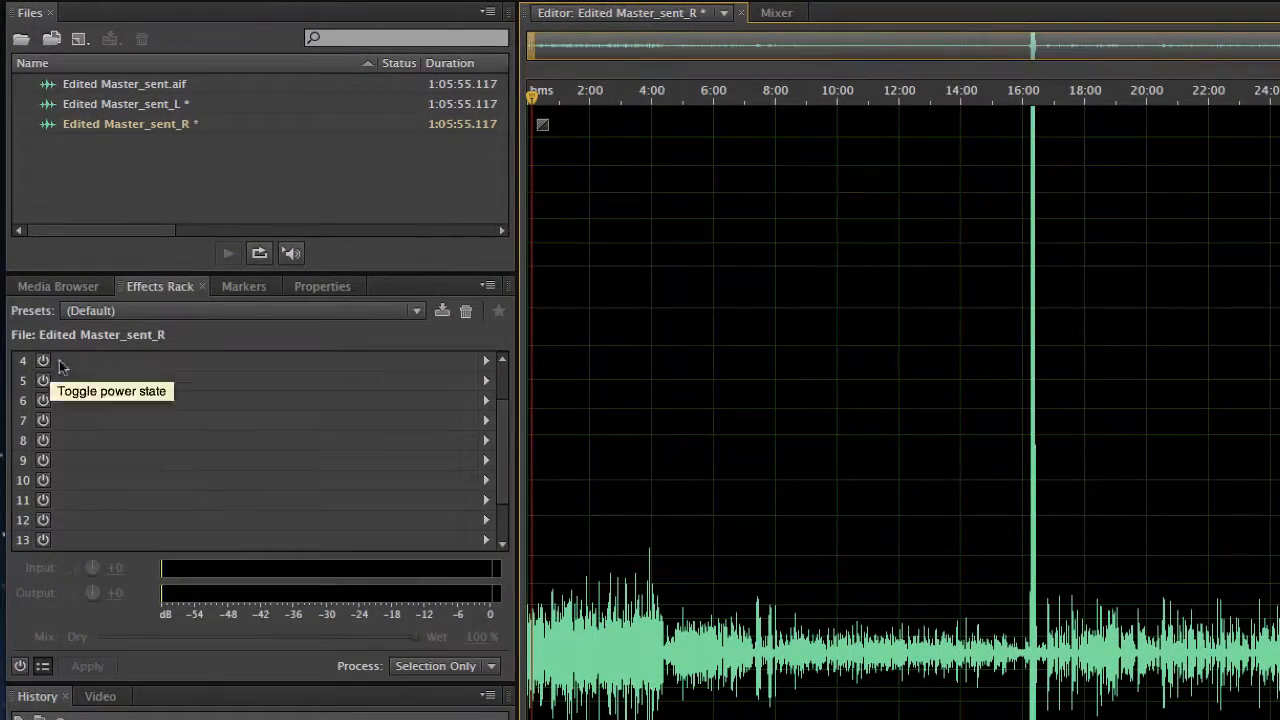
{"action": "left_click", "coordinate": [417, 311]}
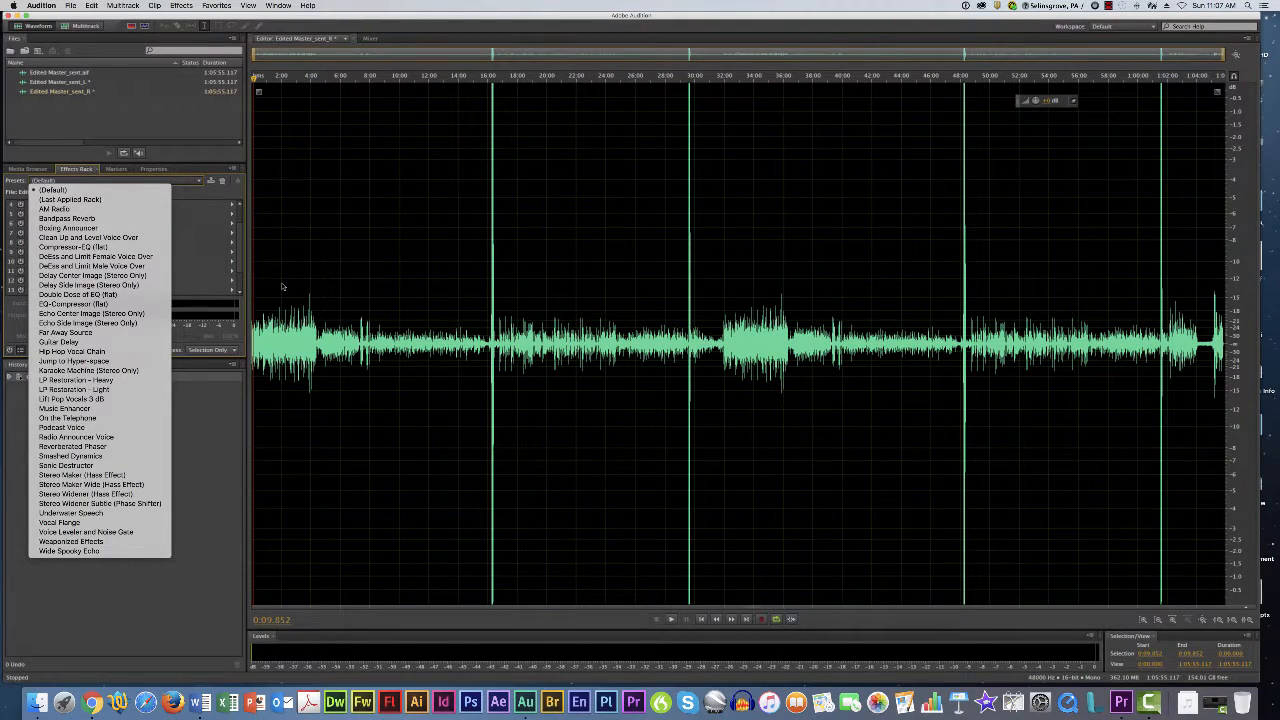
{"action": "key", "text": "Escape"}
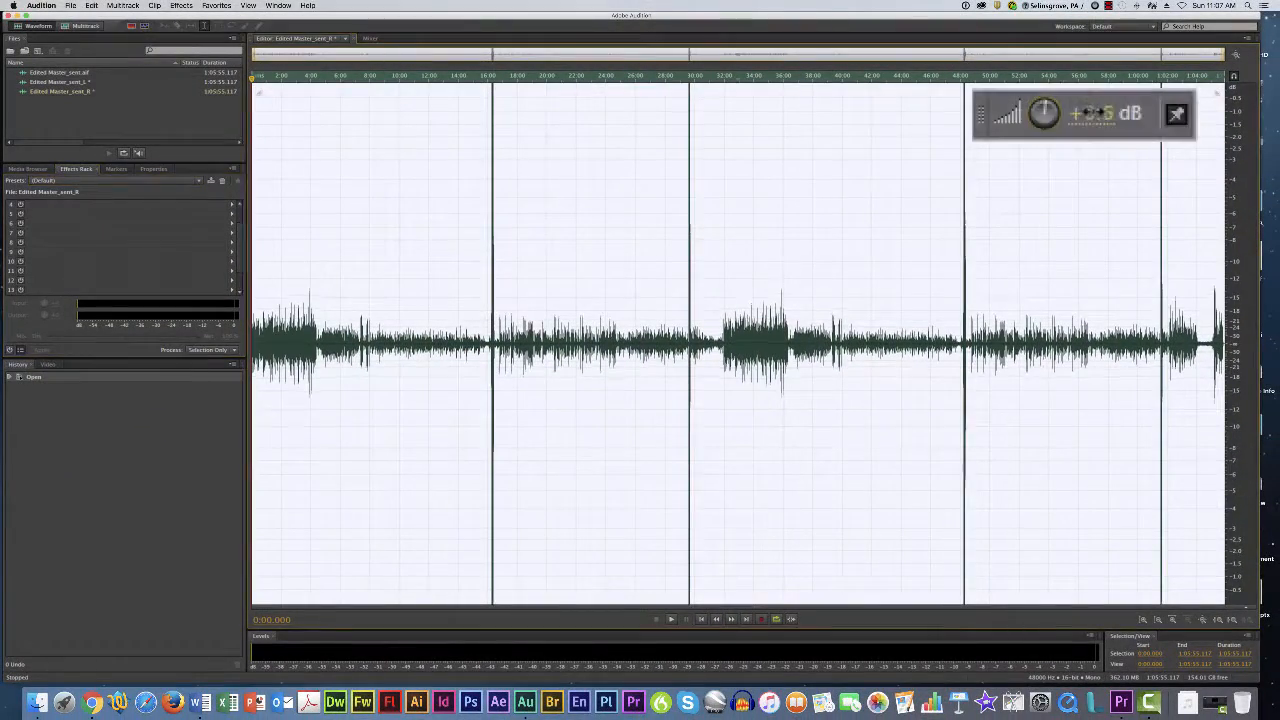
Amplify the entire right-channel mono file in two passes, using +8.4 dB for the second
{"action": "left_click_drag", "start_coordinate": [1047, 104], "coordinate": [1126, 113]}
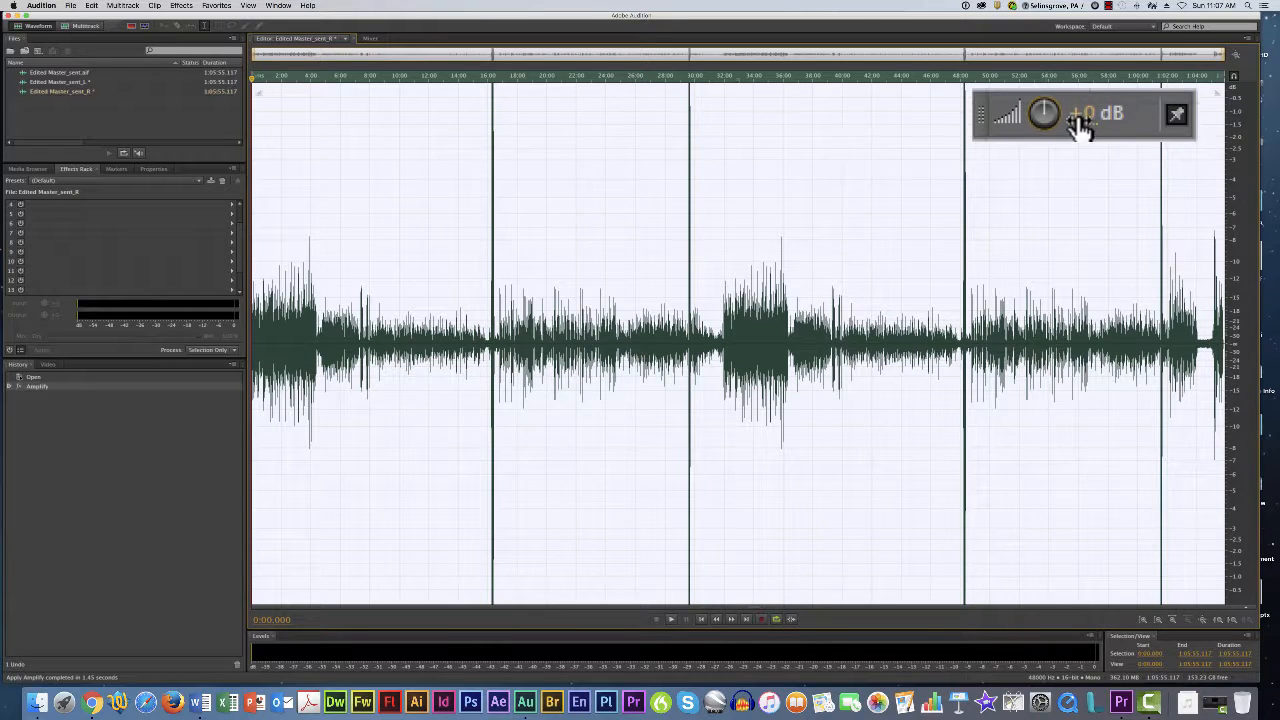
{"action": "left_click_drag", "start_coordinate": [1080, 113], "coordinate": [1132, 113]}
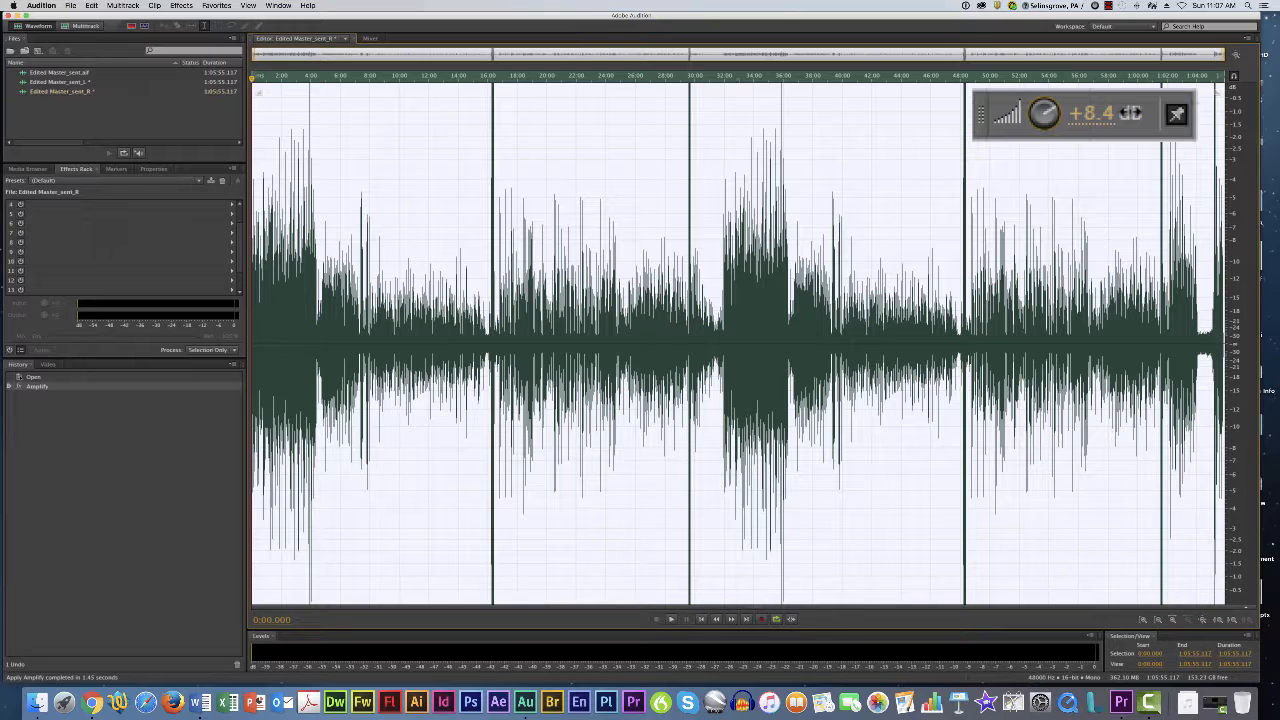
{"action": "left_click_drag", "start_coordinate": [1132, 113], "coordinate": [1132, 113]}
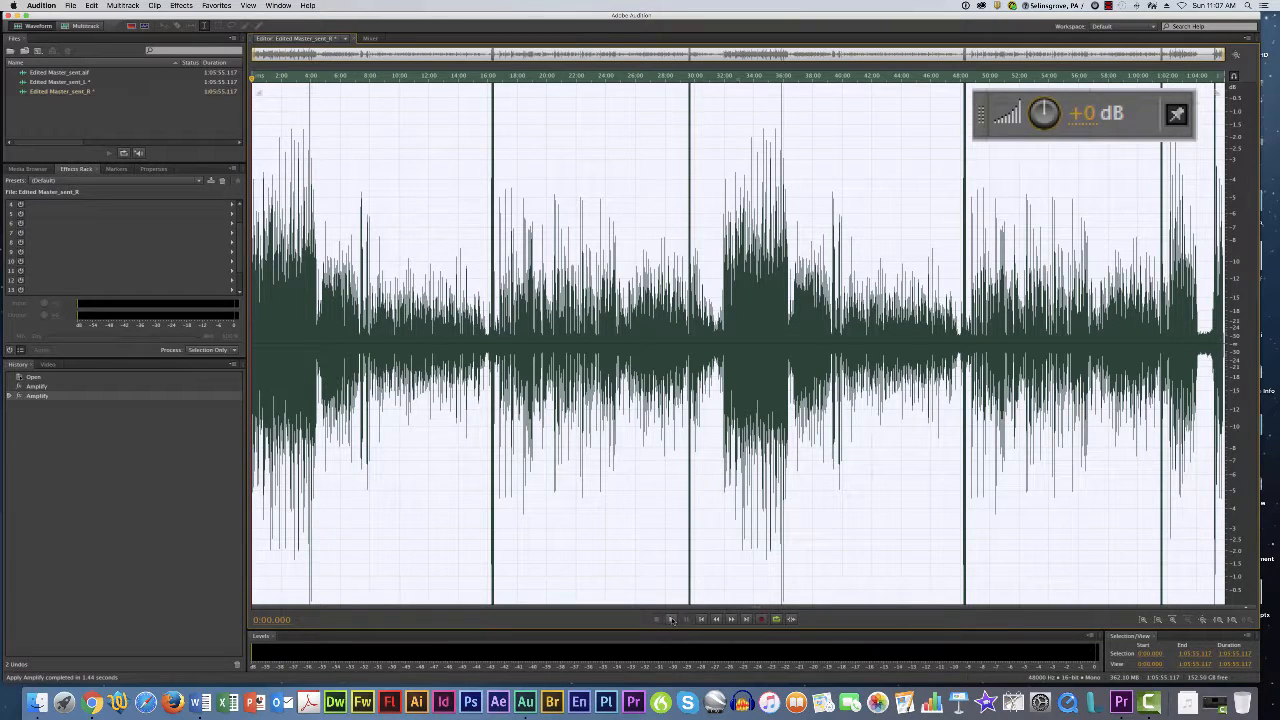
Play the amplified right-channel file to check its level and amplify it slightly more
{"action": "left_click", "coordinate": [671, 619]}
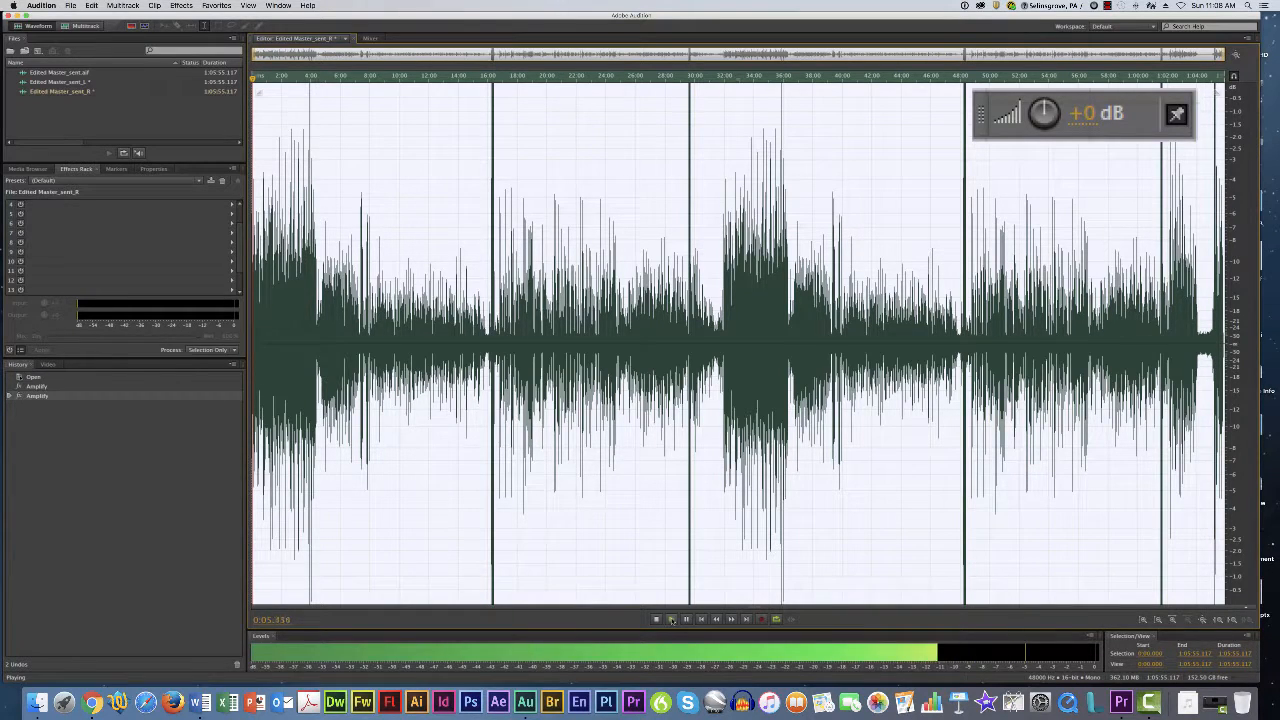
{"action": "left_click", "coordinate": [671, 620]}
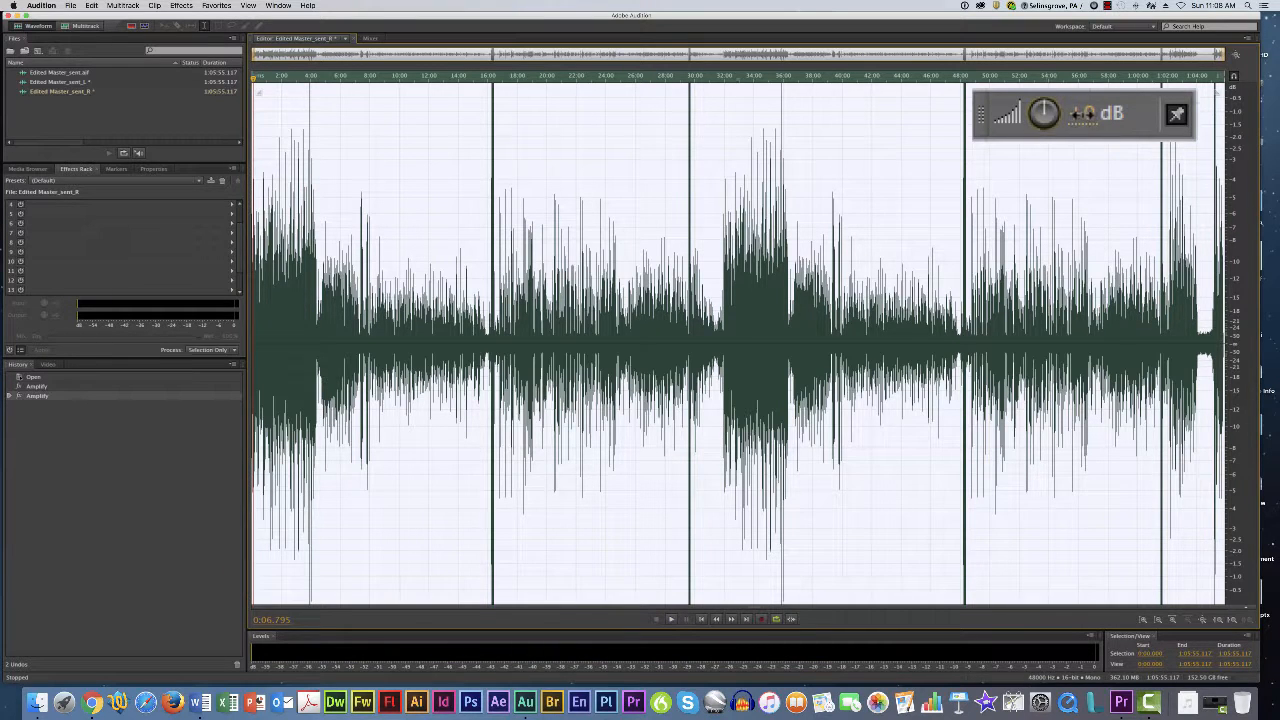
{"action": "left_click_drag", "start_coordinate": [1080, 114], "coordinate": [1100, 114]}
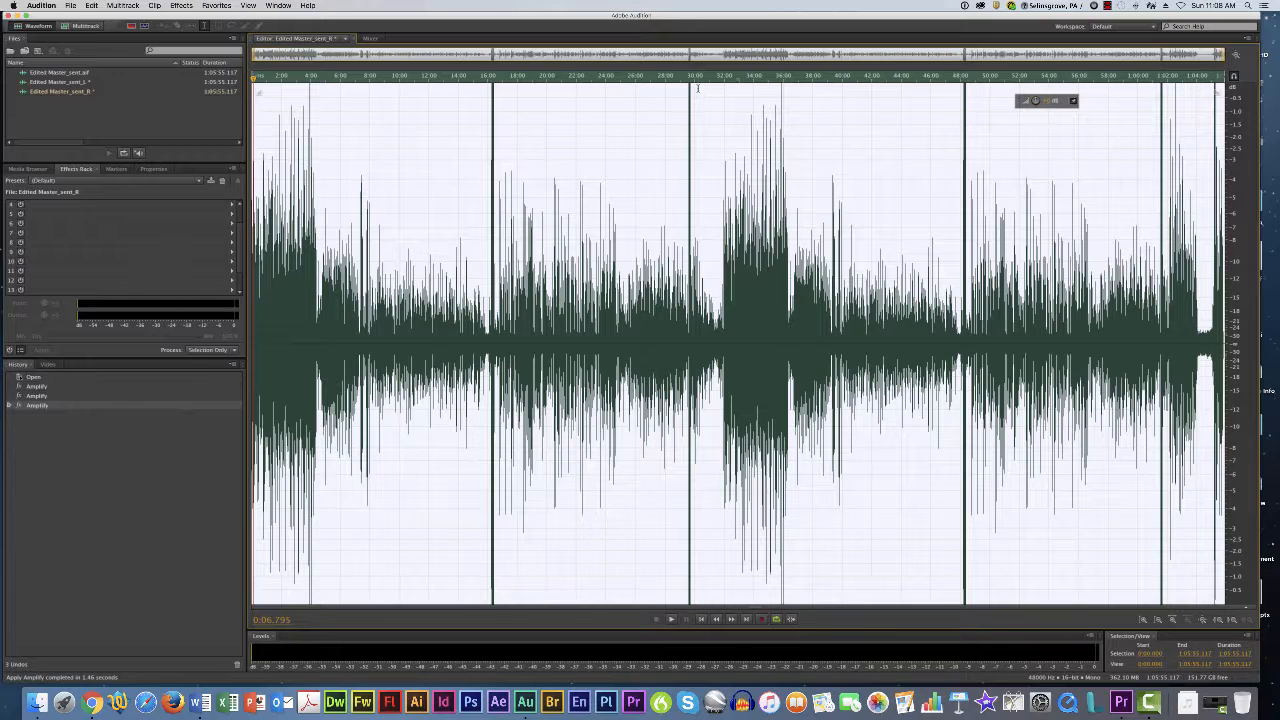
Play the start of the right-channel file again to check its loudness after the last amplification
{"action": "key", "text": "space"}
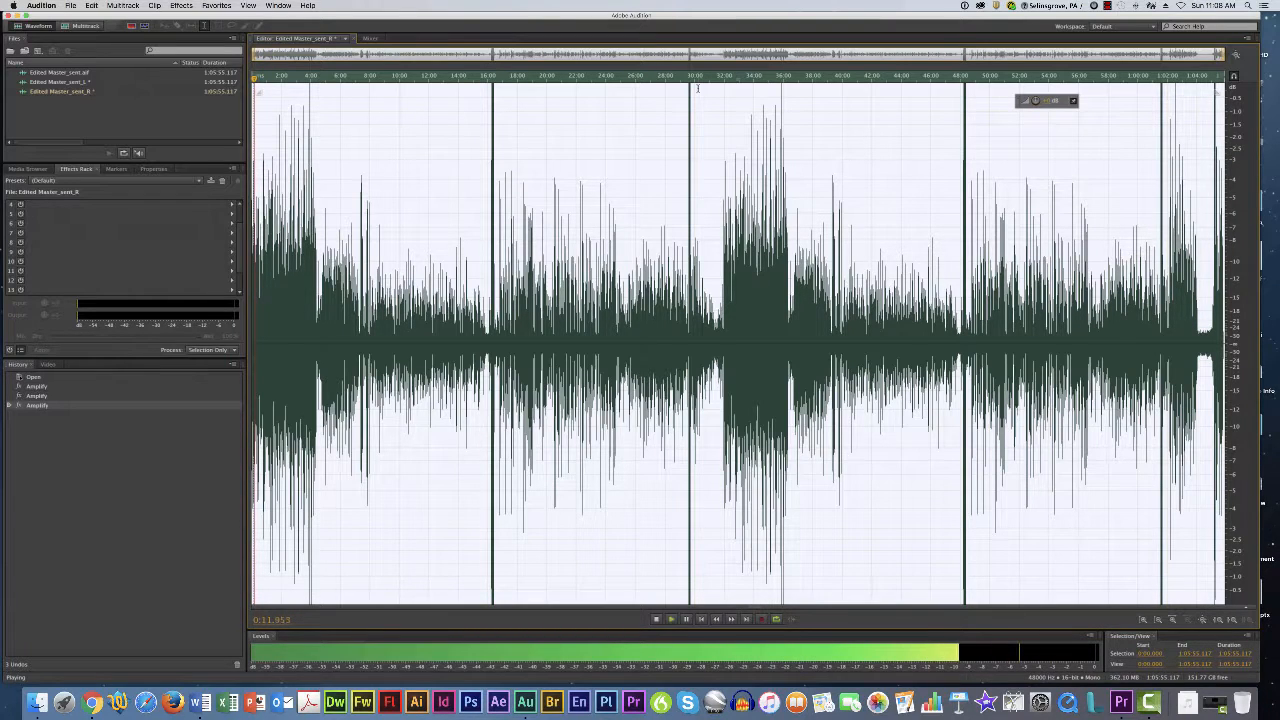
{"action": "key", "text": "space"}
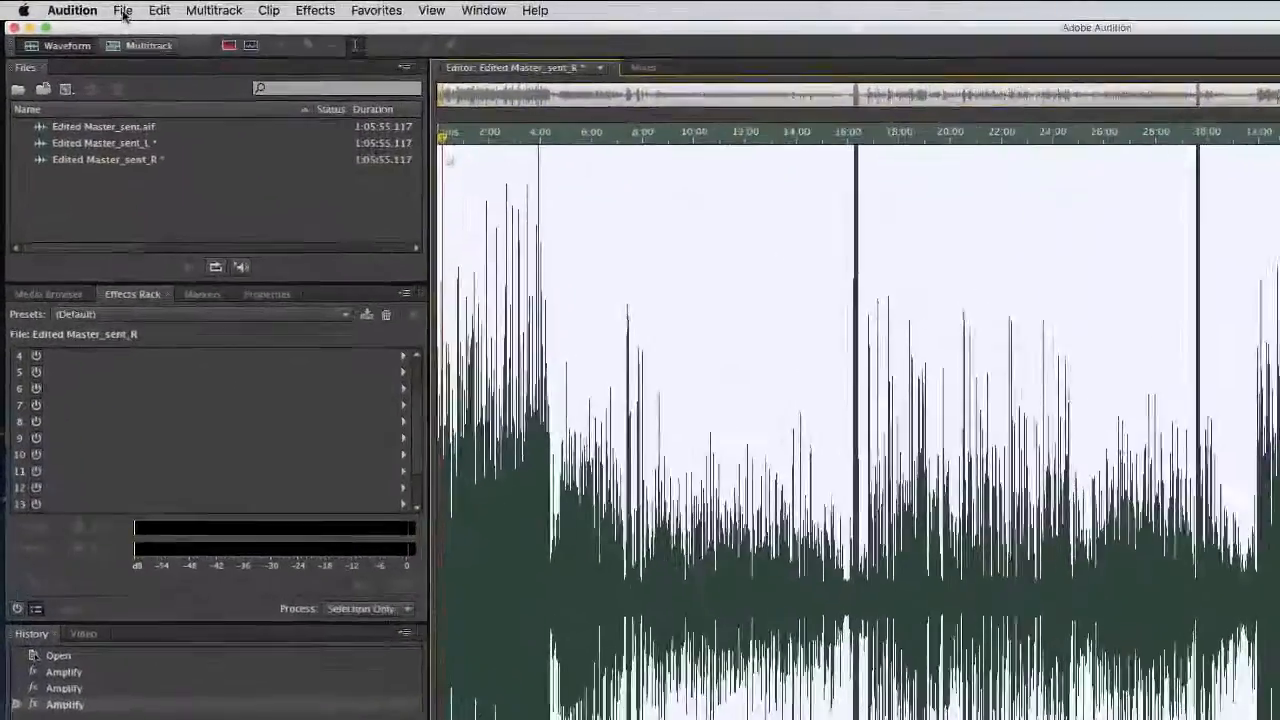
{"action": "left_click", "coordinate": [123, 12]}
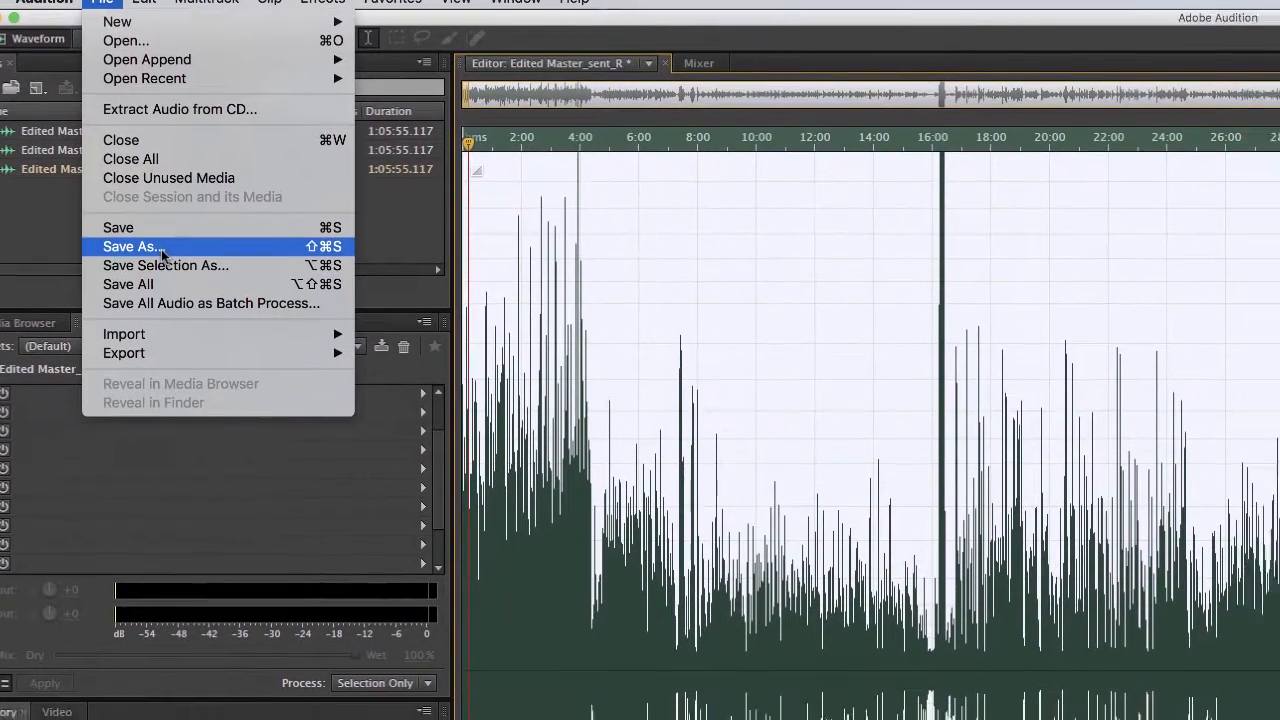
{"action": "left_click", "coordinate": [200, 262]}
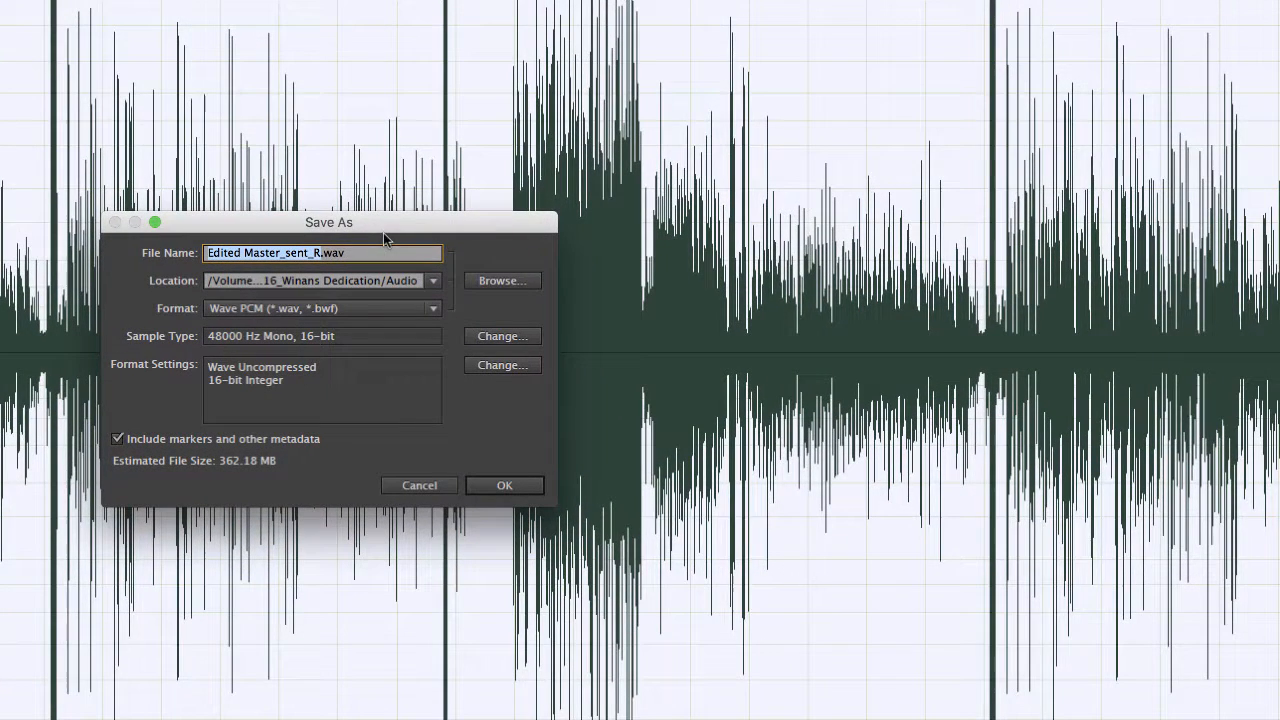
{"action": "left_click", "coordinate": [499, 284]}
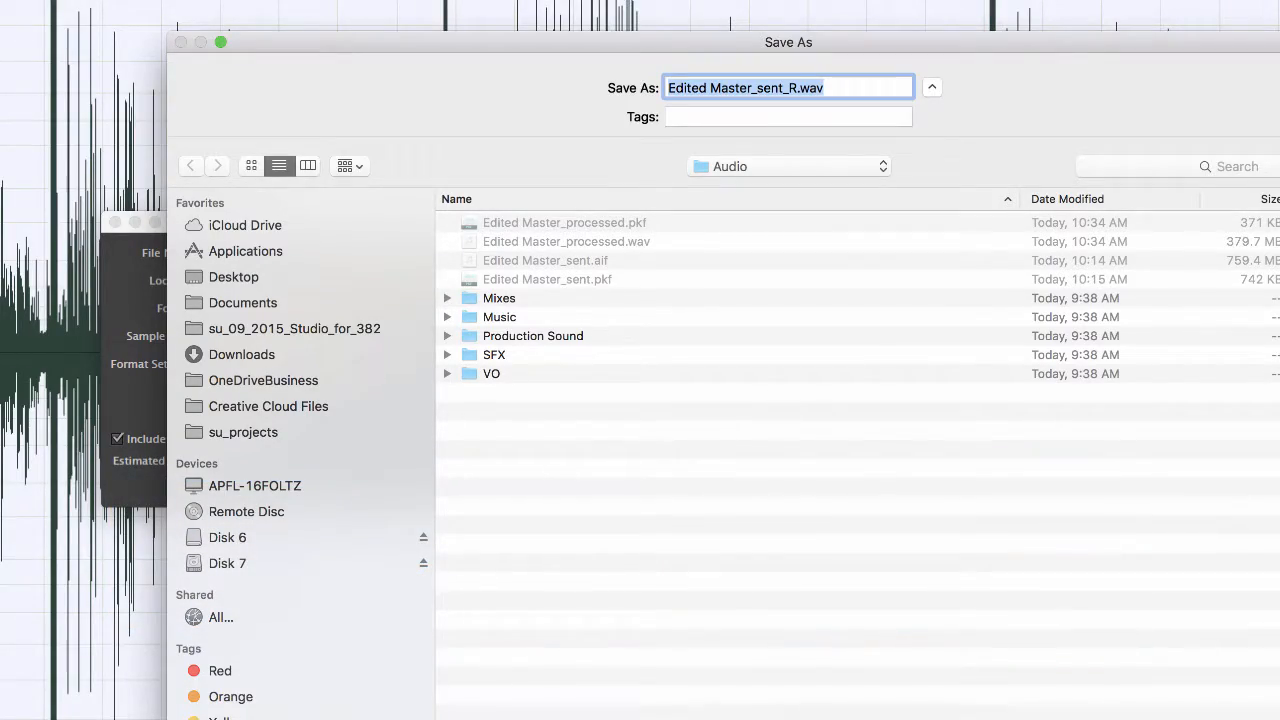
{"action": "key", "text": "Escape"}
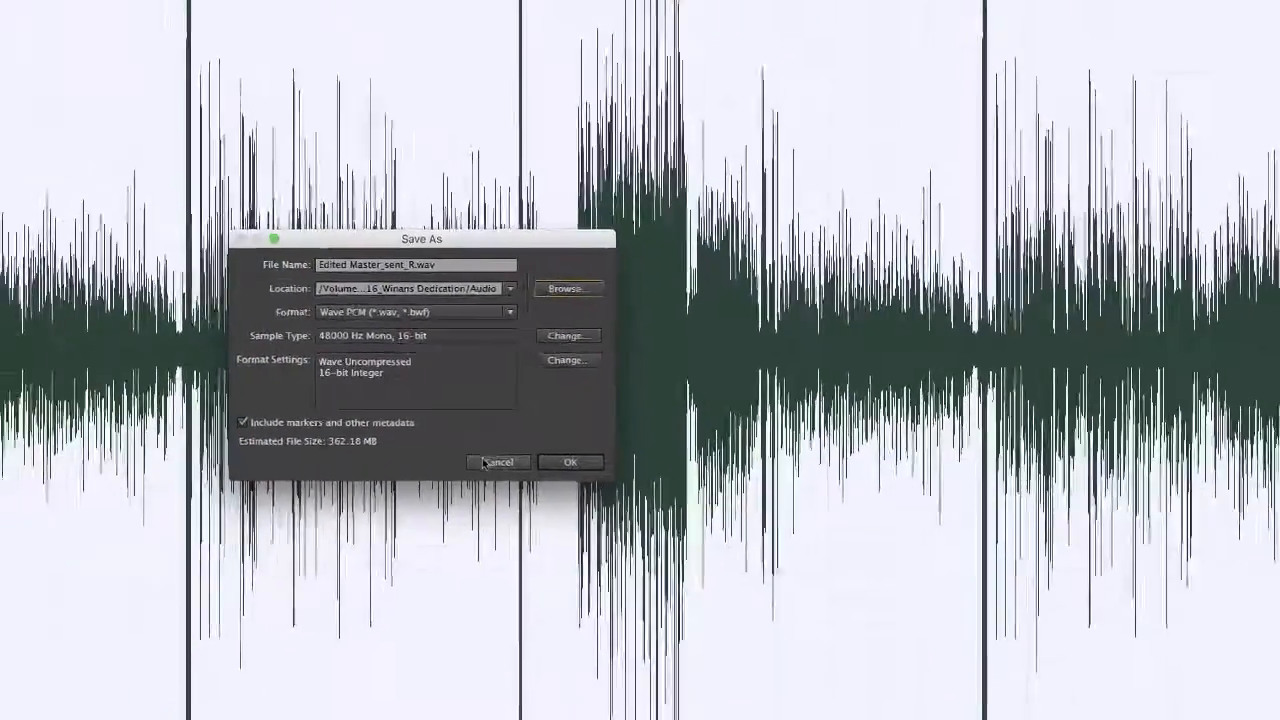
{"action": "left_click", "coordinate": [485, 462]}
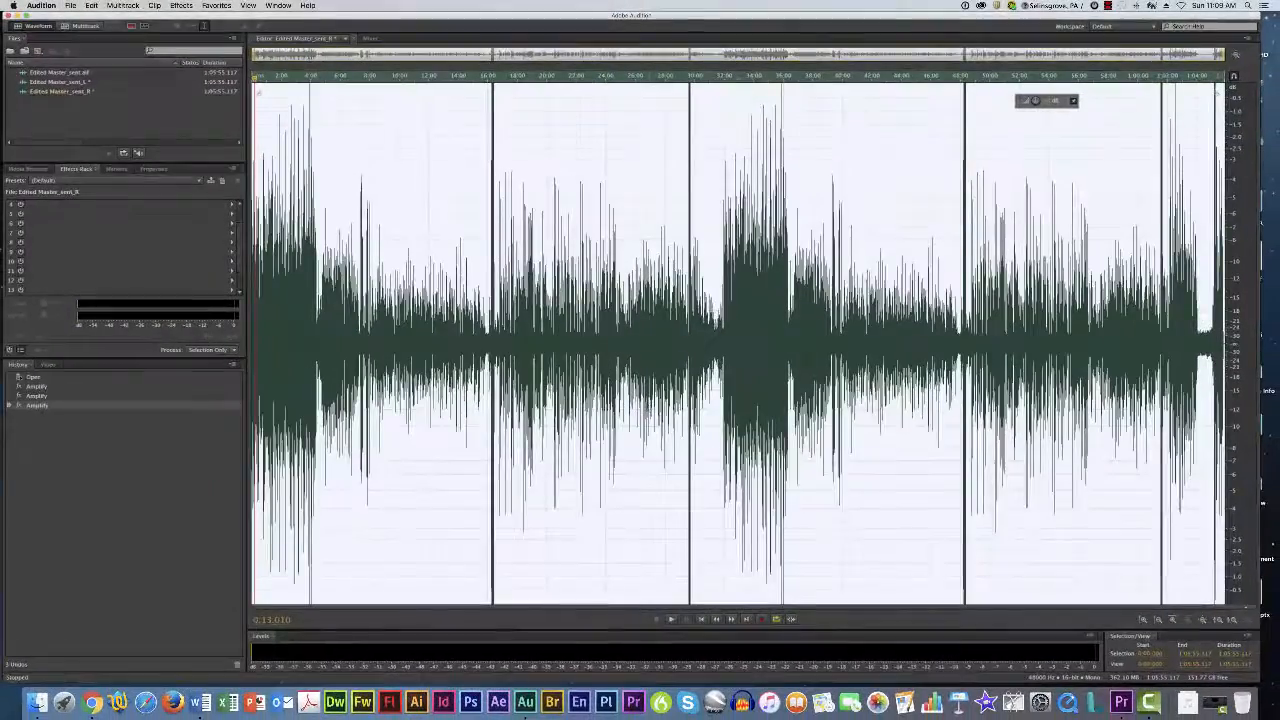
Switch to Premiere Pro and move the playhead to the start of the Edited Master sequence
{"action": "key", "text": "super+Tab"}
{"action": "key", "text": "super+Tab"}
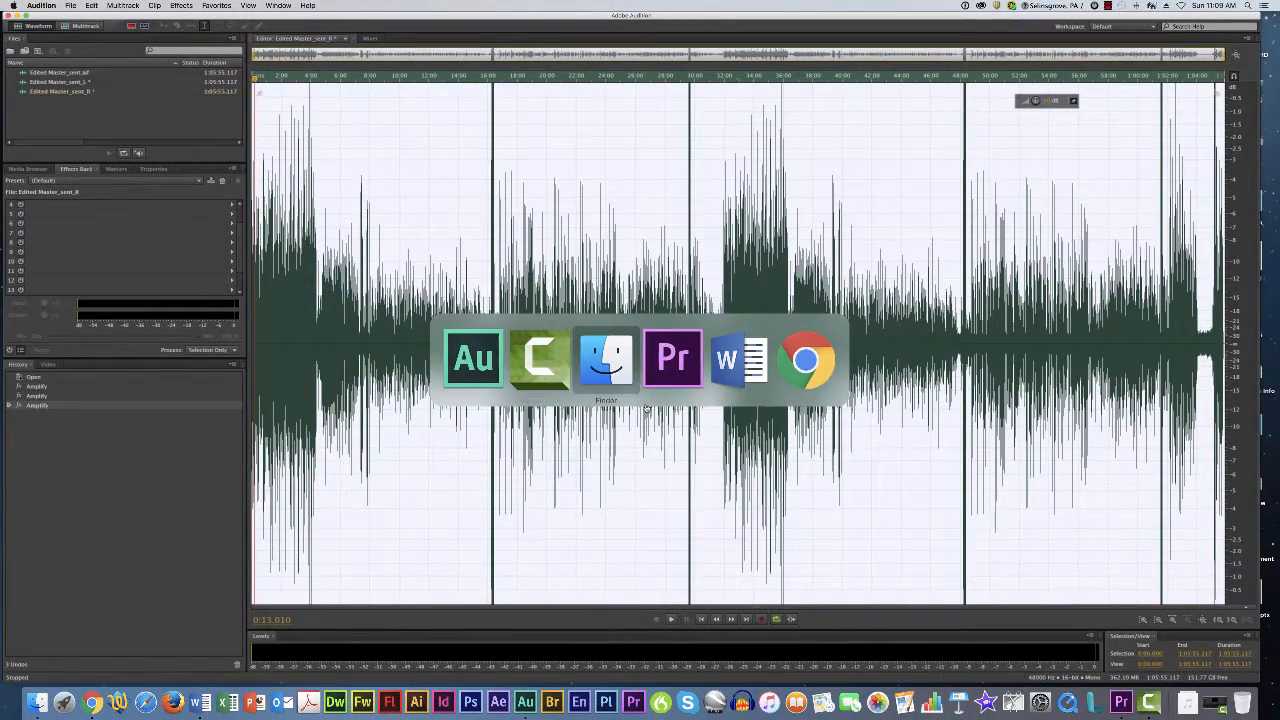
{"action": "key", "text": "super+Tab"}
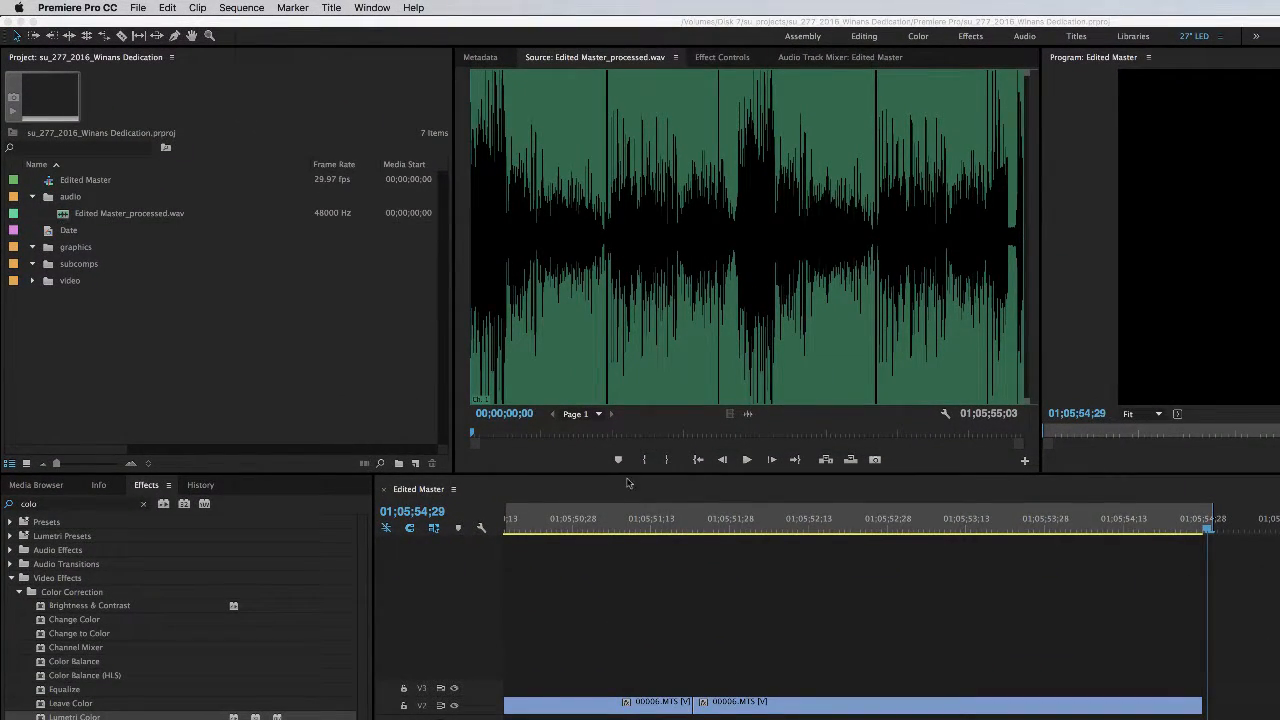
{"action": "left_click", "coordinate": [589, 528]}
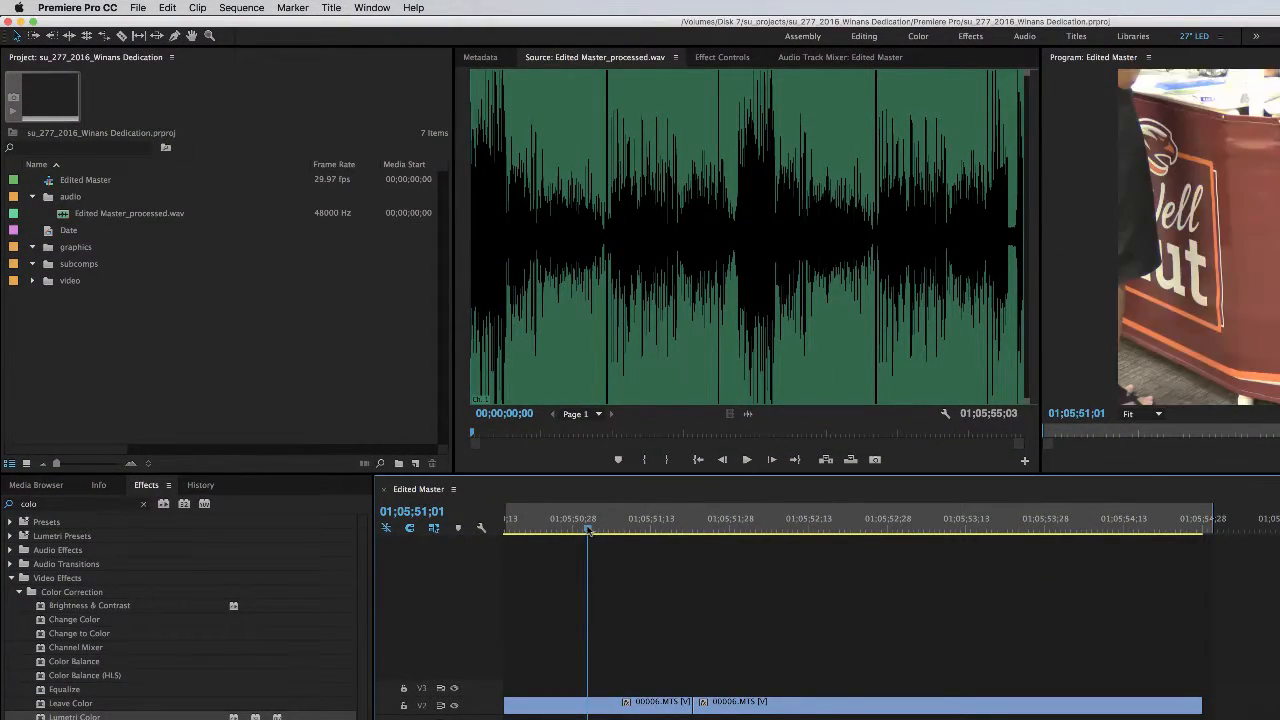
{"action": "key", "text": "Home"}
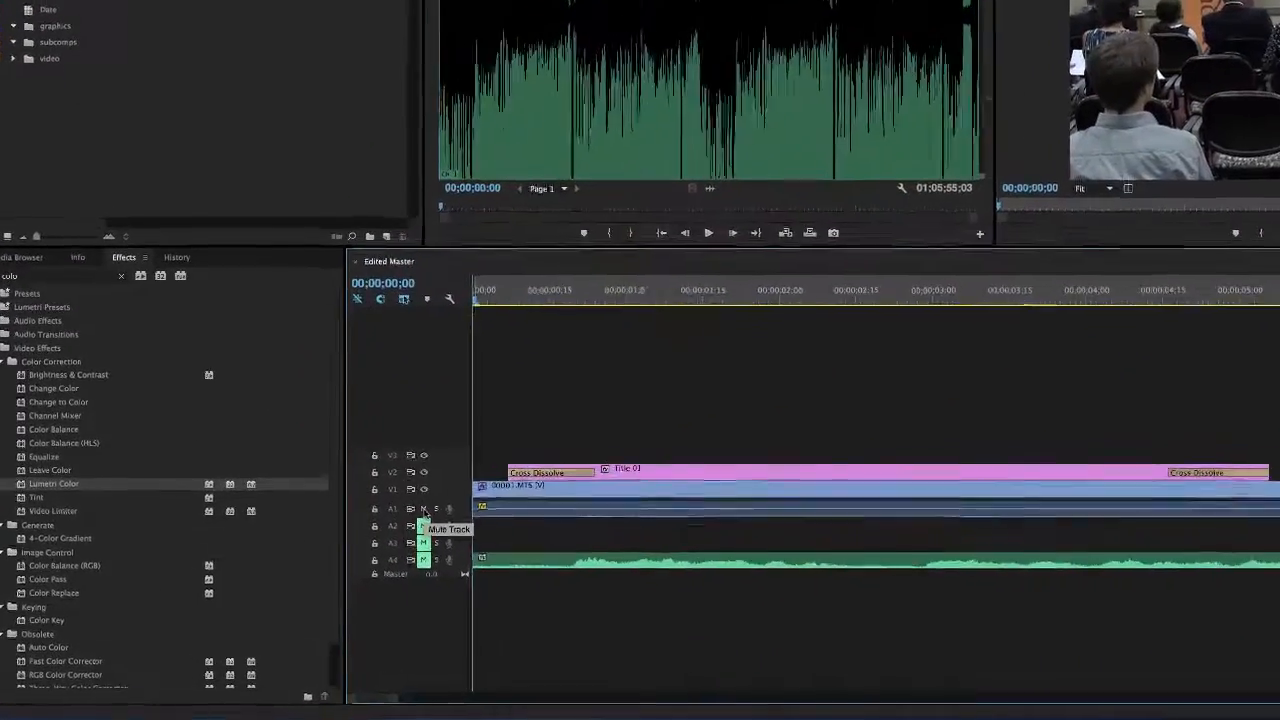
Mute audio track A1 and unmute A4, and play the opening seconds of the sequence to check the processed audio
{"action": "left_click", "coordinate": [423, 509]}
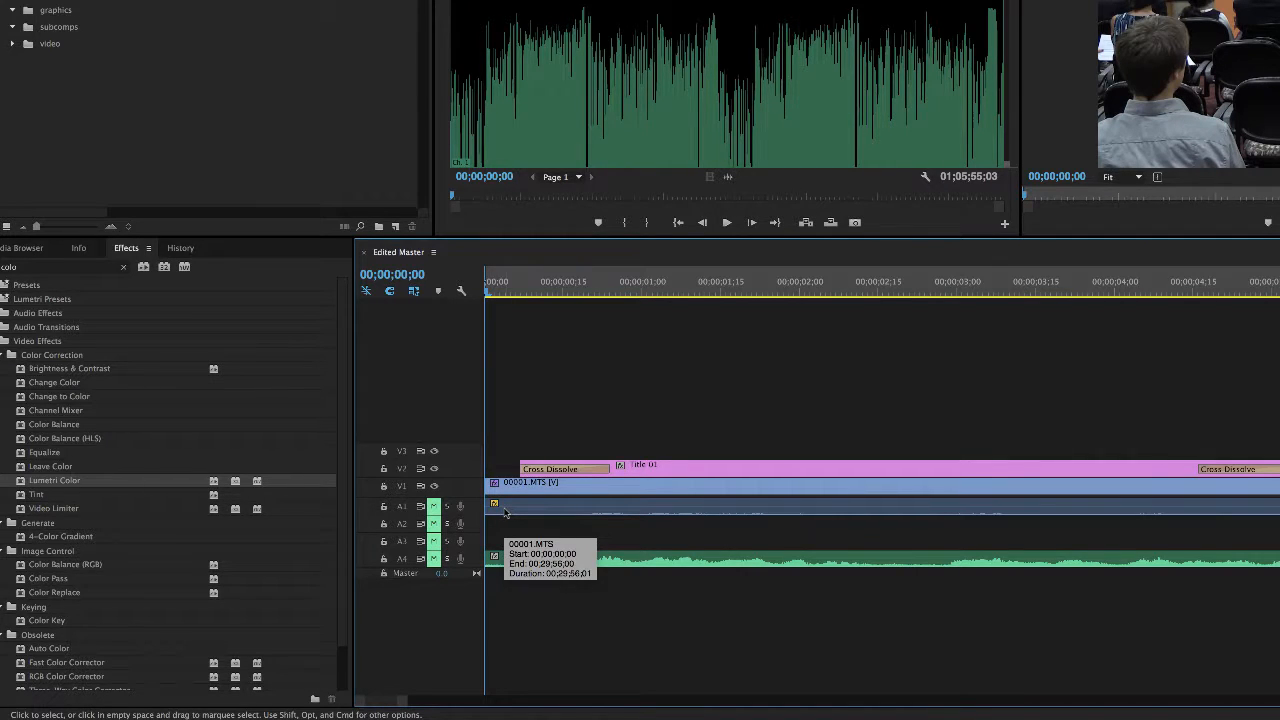
{"action": "left_click", "coordinate": [433, 558]}
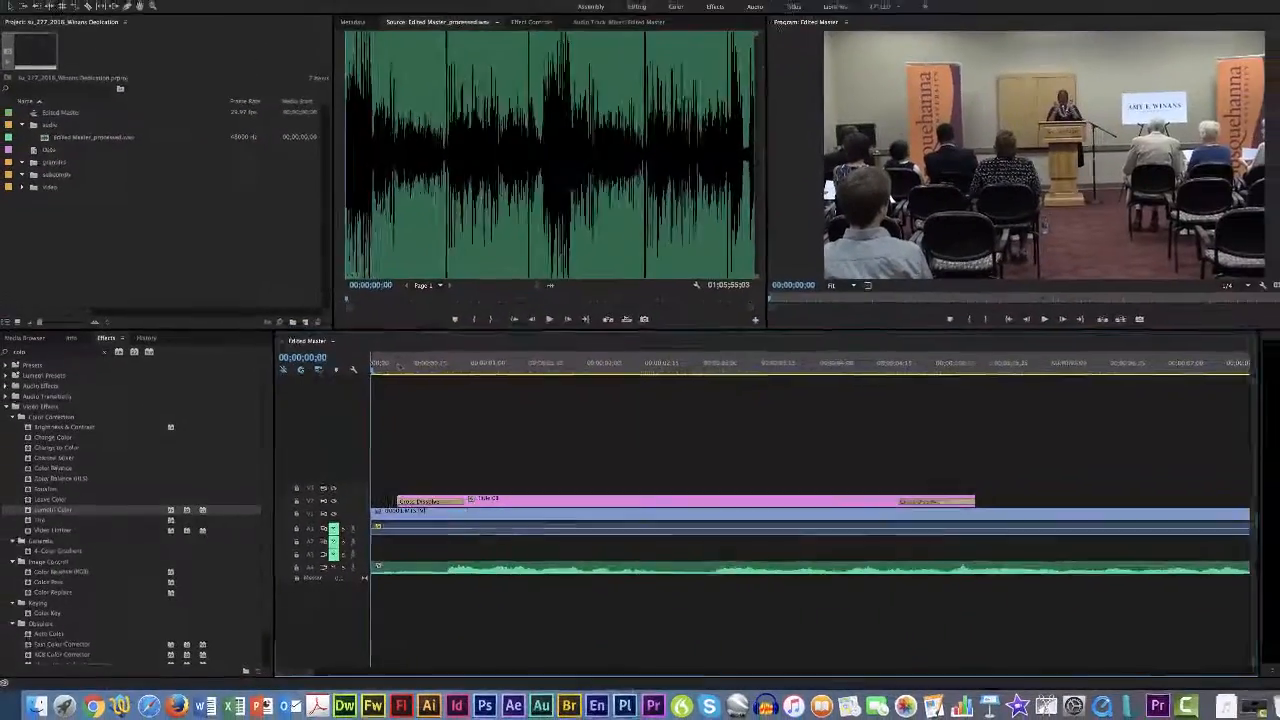
{"action": "left_click", "coordinate": [400, 366]}
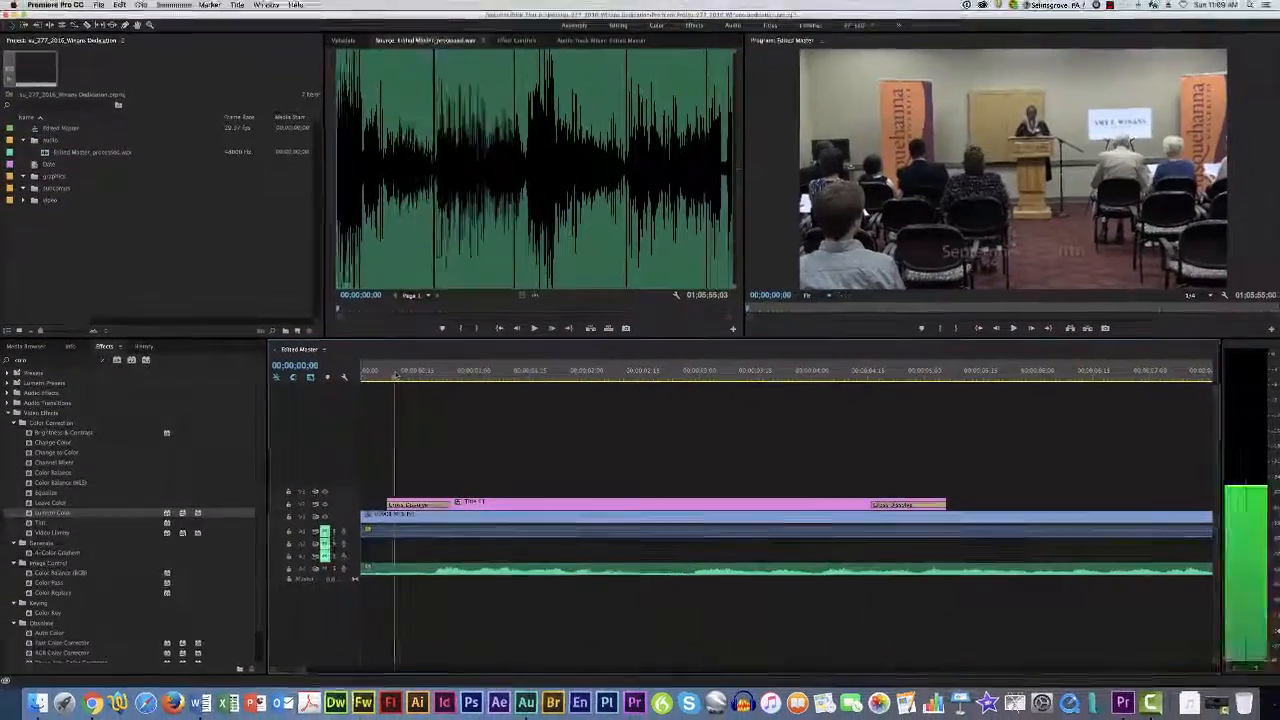
{"action": "key", "text": "space"}
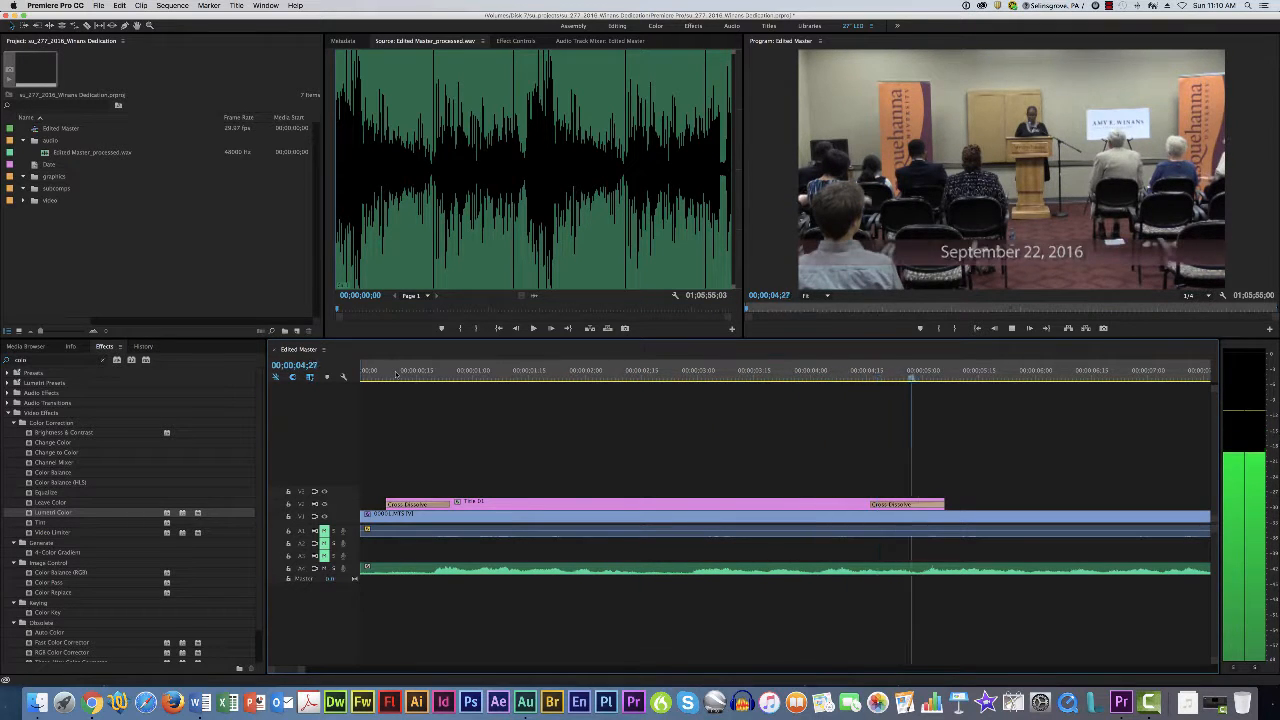
{"action": "key", "text": "space"}
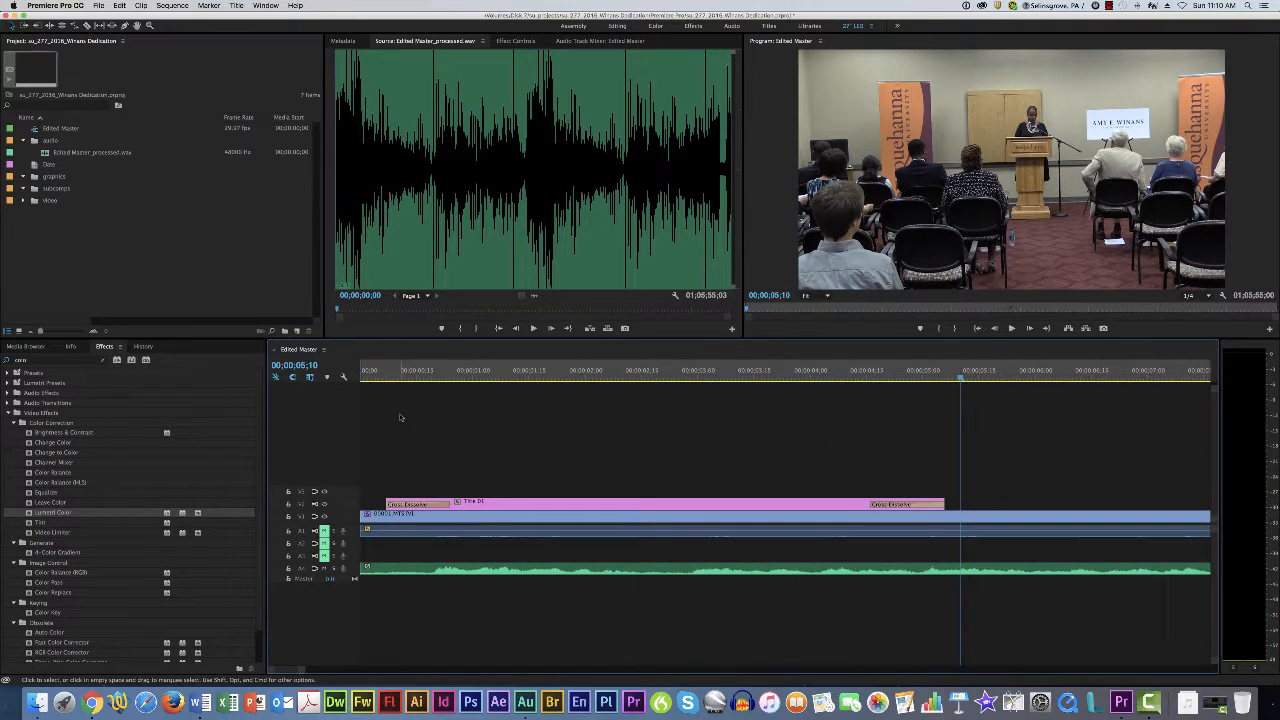